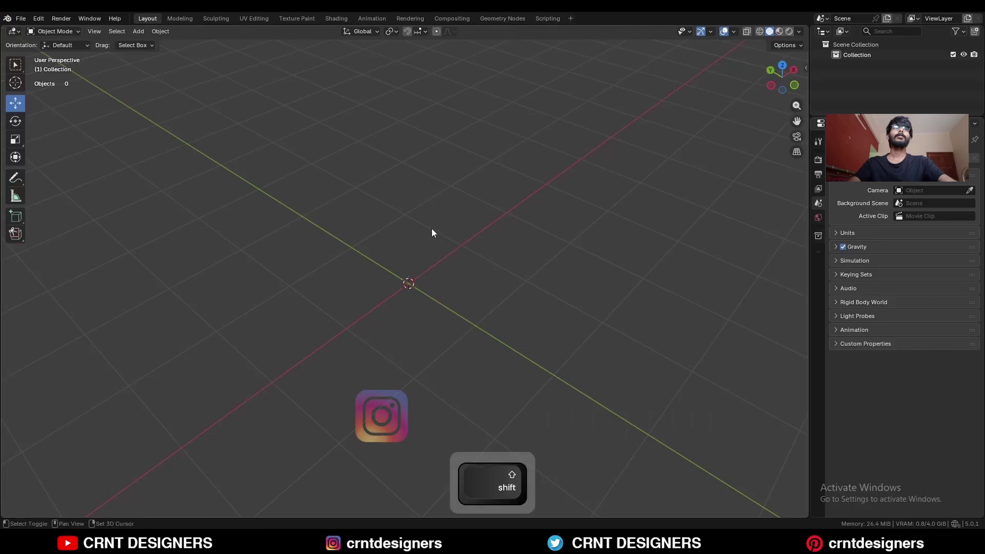
Add a cylinder mesh with 32 vertices at the origin.
{"action": "key", "text": "shift+a"}
{"action": "left_click", "coordinate": [481, 285]}
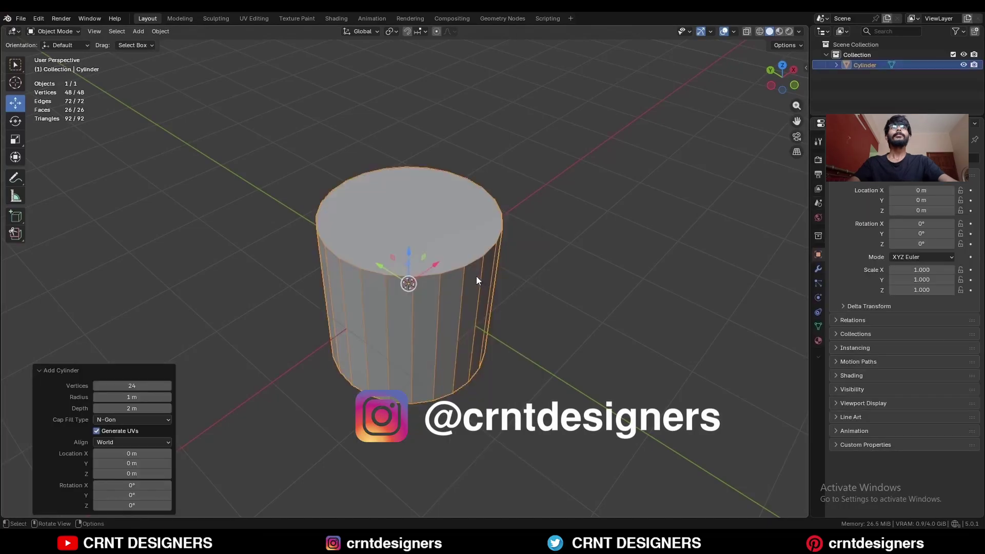
{"action": "left_click", "coordinate": [130, 386]}
{"action": "type", "text": "22"}
{"action": "key", "text": "Return"}
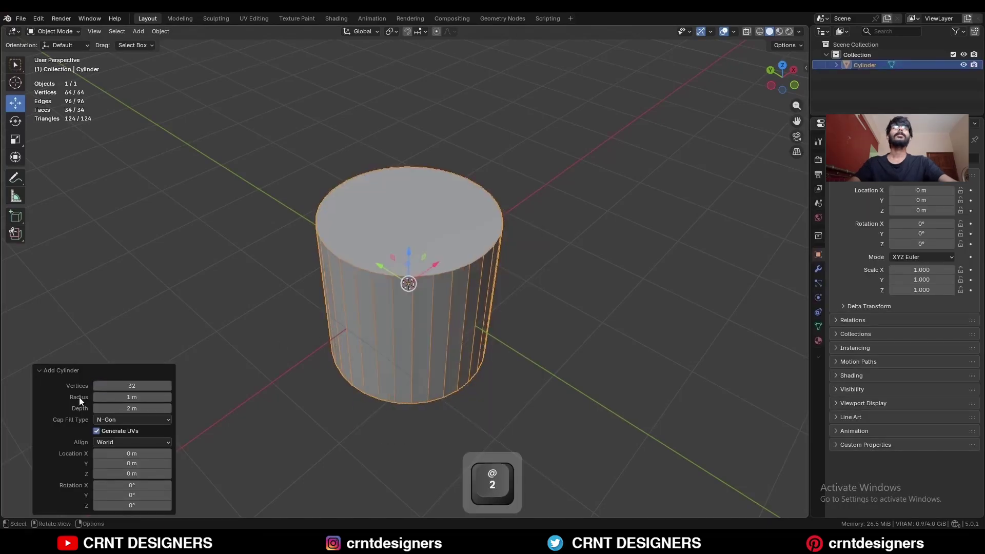
Flatten the cylinder to 0.3 along Z and apply its scale.
{"action": "key", "text": "KP_1"}
{"action": "key", "text": "s"}
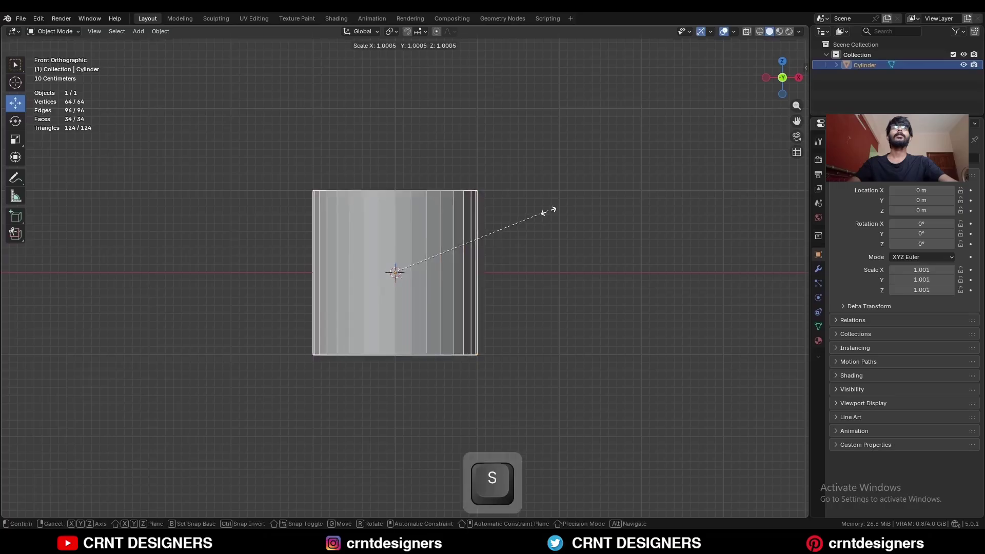
{"action": "key", "text": "z"}
{"action": "key", "text": "ctrl"}
{"action": "left_click", "coordinate": [450, 278]}
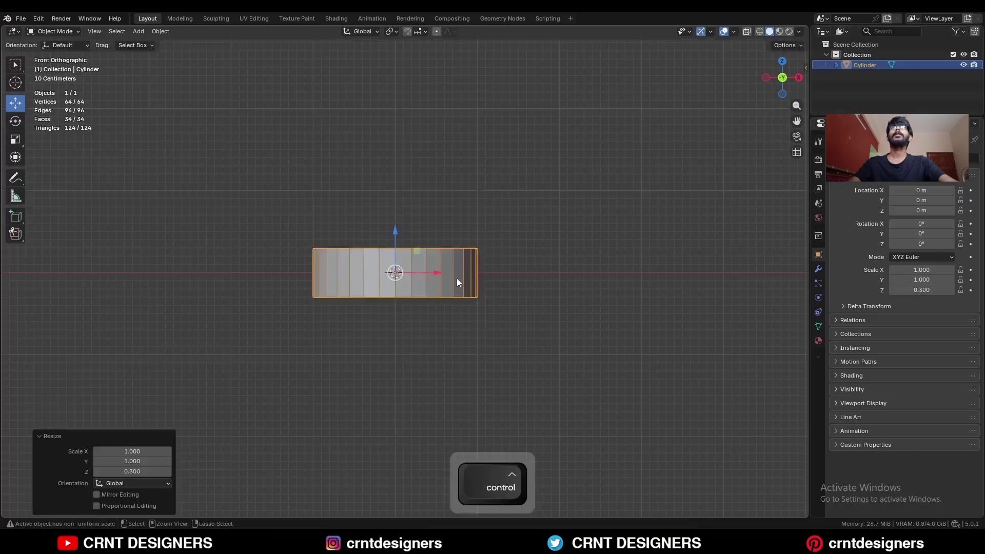
{"action": "scroll", "coordinate": [518, 248], "scroll_direction": "up", "scroll_amount": 3}
{"action": "key", "text": "ctrl+a"}
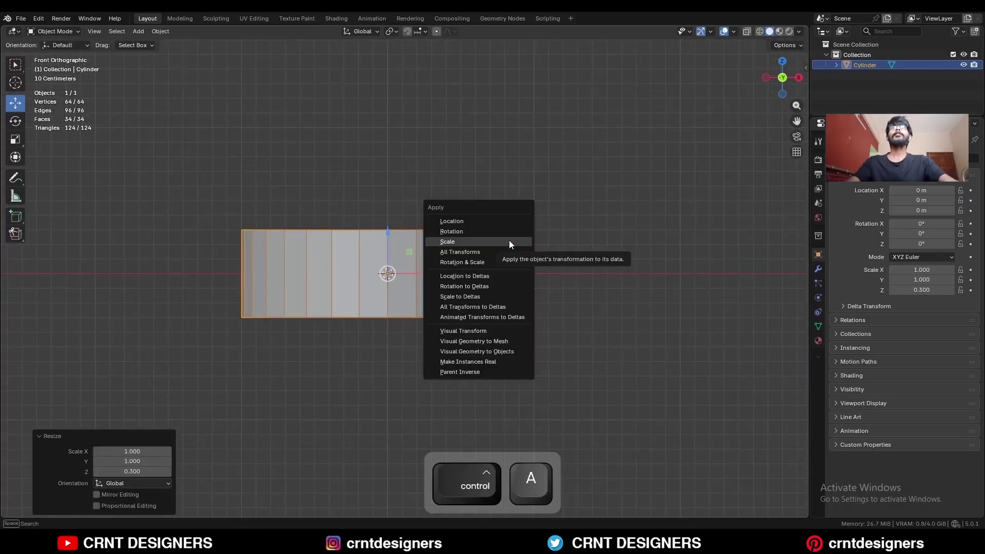
{"action": "left_click", "coordinate": [511, 241]}
Extrude the six side faces on the +Y side of the cylinder outward by 0.5 m.
{"action": "key", "text": "KP_7"}
{"action": "key", "text": "Tab"}
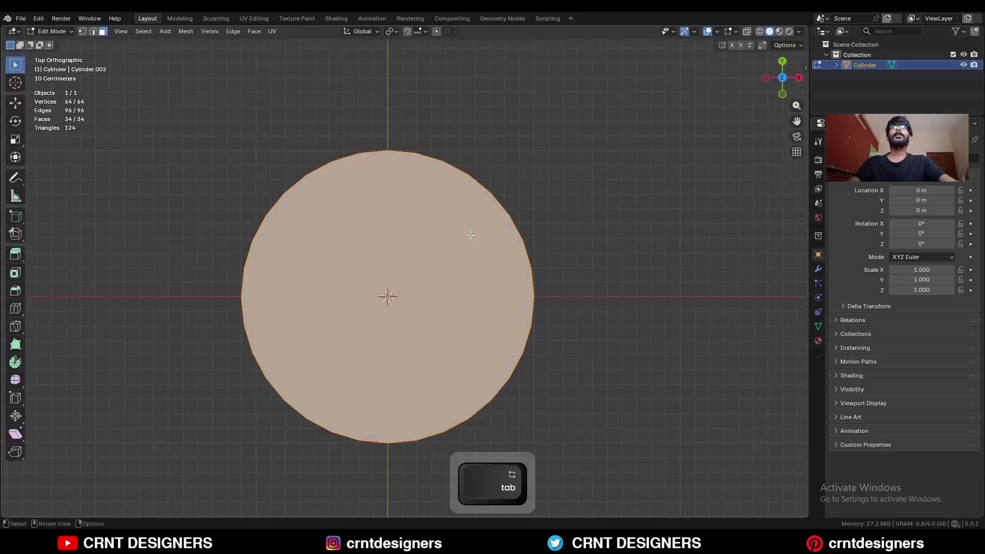
{"action": "key", "text": "alt+z"}
{"action": "key", "text": "3"}
{"action": "left_click_drag", "start_coordinate": [479, 108], "coordinate": [316, 199]}
{"action": "middle_click_drag", "start_coordinate": [432, 180], "coordinate": [437, 269], "text": "shift"}
{"action": "left_click", "coordinate": [17, 107]}
{"action": "key", "text": "e"}
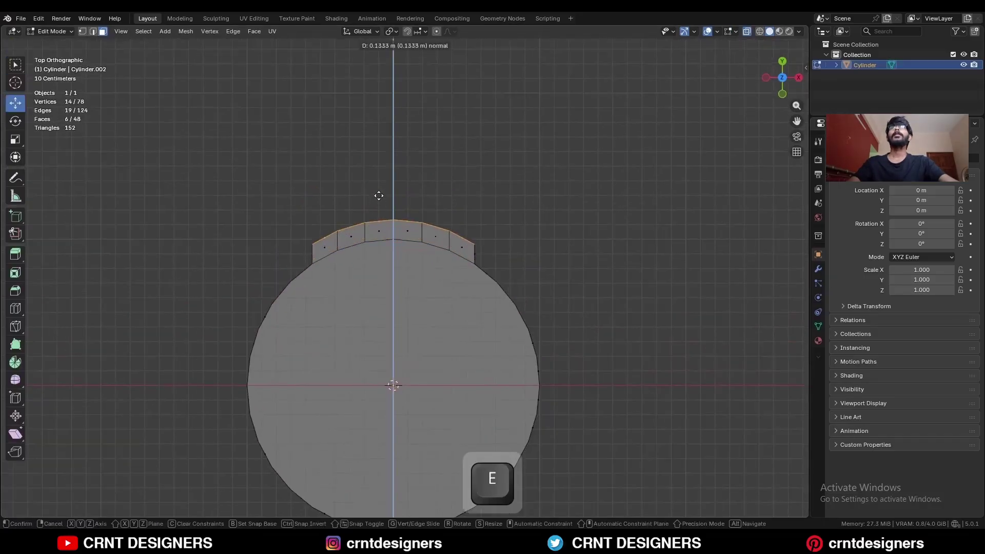
{"action": "left_click", "coordinate": [386, 142], "text": "ctrl"}
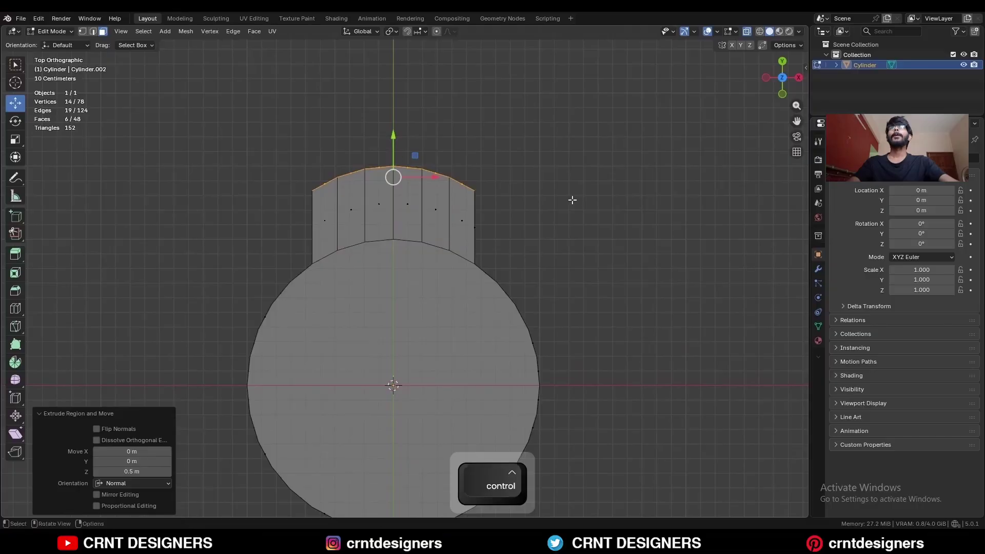
Flatten the extruded end faces along Y and shift them slightly outward to square off the block.
{"action": "key", "text": "s"}
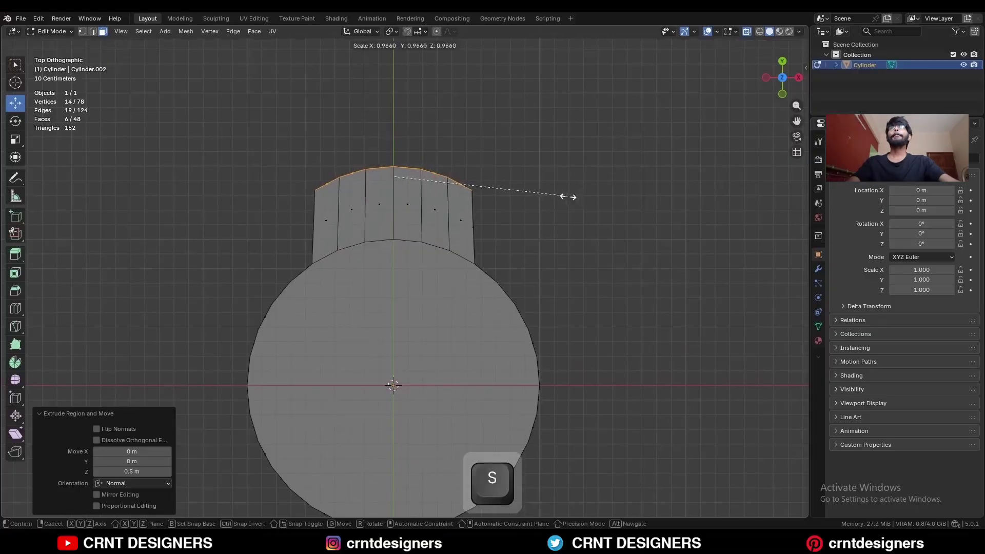
{"action": "key", "text": "y"}
{"action": "left_click", "coordinate": [570, 187]}
{"action": "left_click_drag", "start_coordinate": [391, 143], "coordinate": [395, 124], "text": "ctrl"}
{"action": "left_click", "coordinate": [530, 216]}
Inset both circular cap faces by 0.3 m and bridge them to open a hole through the cylinder.
{"action": "middle_click_drag", "start_coordinate": [503, 254], "coordinate": [495, 202], "text": "shift"}
{"action": "left_click_drag", "start_coordinate": [428, 294], "coordinate": [516, 284]}
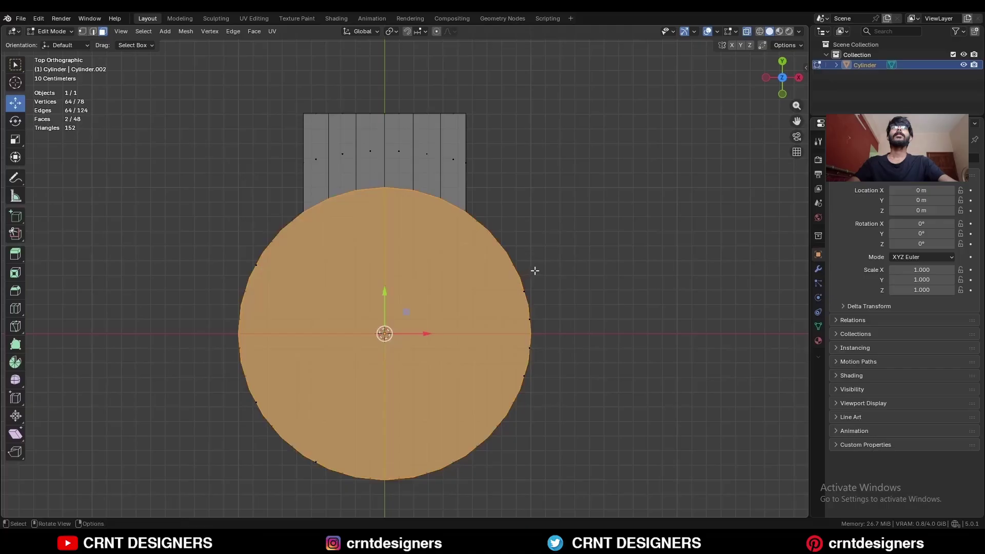
{"action": "key", "text": "i"}
{"action": "left_click", "coordinate": [481, 294]}
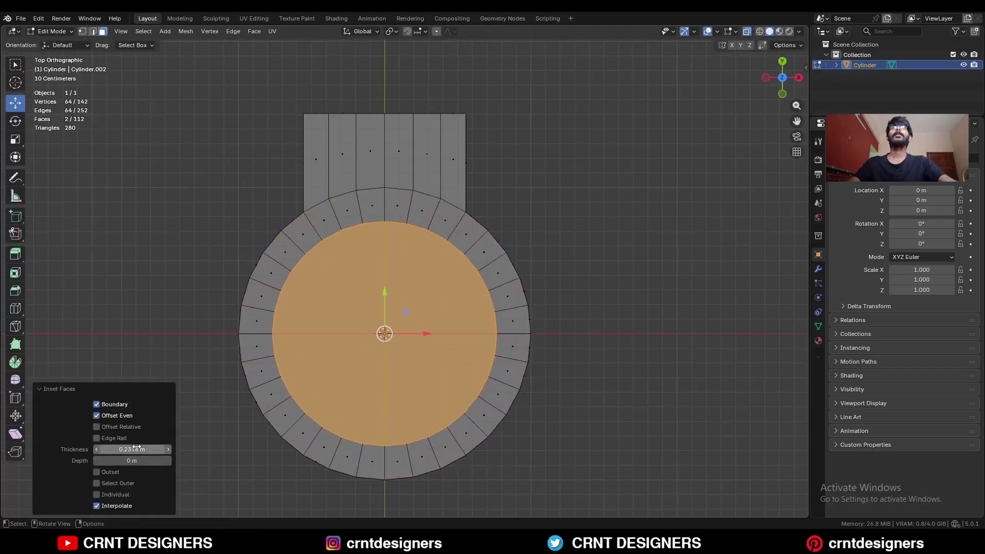
{"action": "left_click", "coordinate": [106, 438]}
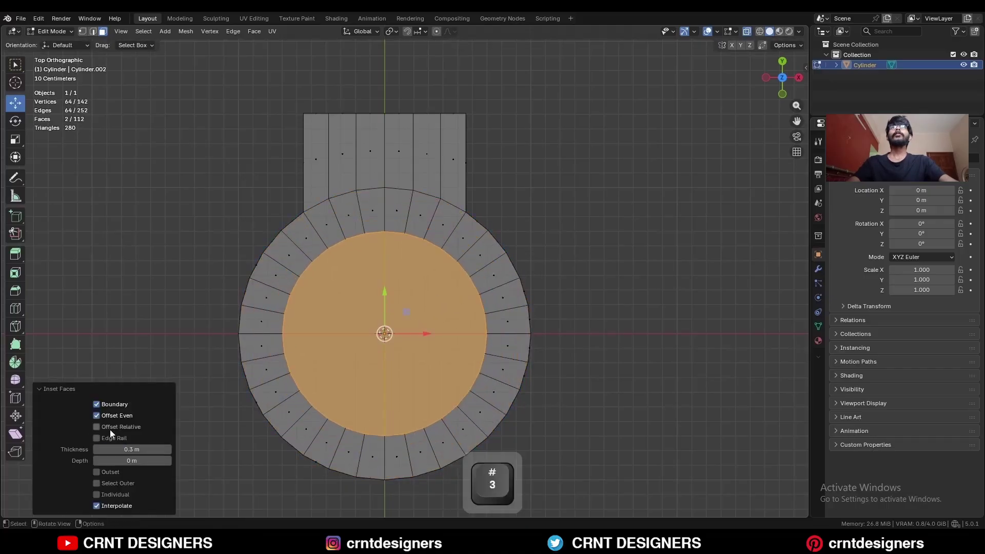
{"action": "right_click", "coordinate": [623, 196]}
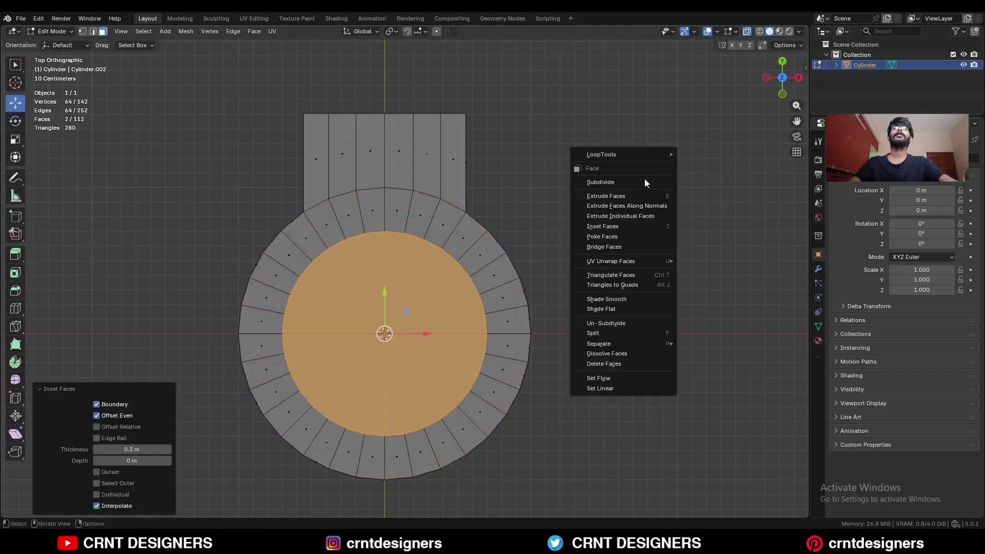
{"action": "left_click", "coordinate": [625, 246]}
Bevel the vertical edge where the ring meets the +X side of the block with 0.27 m width and 2 segments.
{"action": "key", "text": "2"}
{"action": "middle_click_drag", "start_coordinate": [550, 229], "coordinate": [471, 306]}
{"action": "left_click", "coordinate": [481, 307]}
{"action": "key", "text": "ctrl+b"}
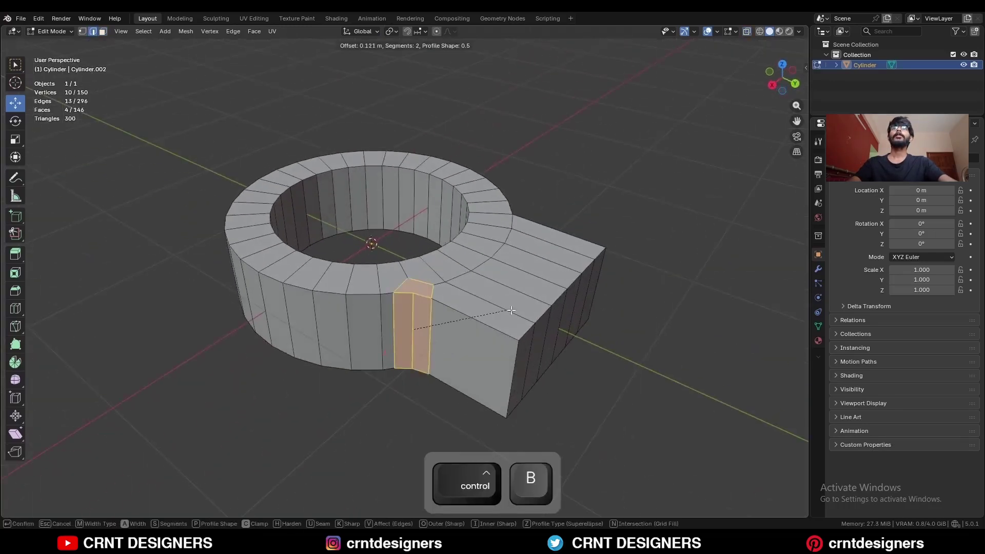
{"action": "left_click", "coordinate": [535, 318]}
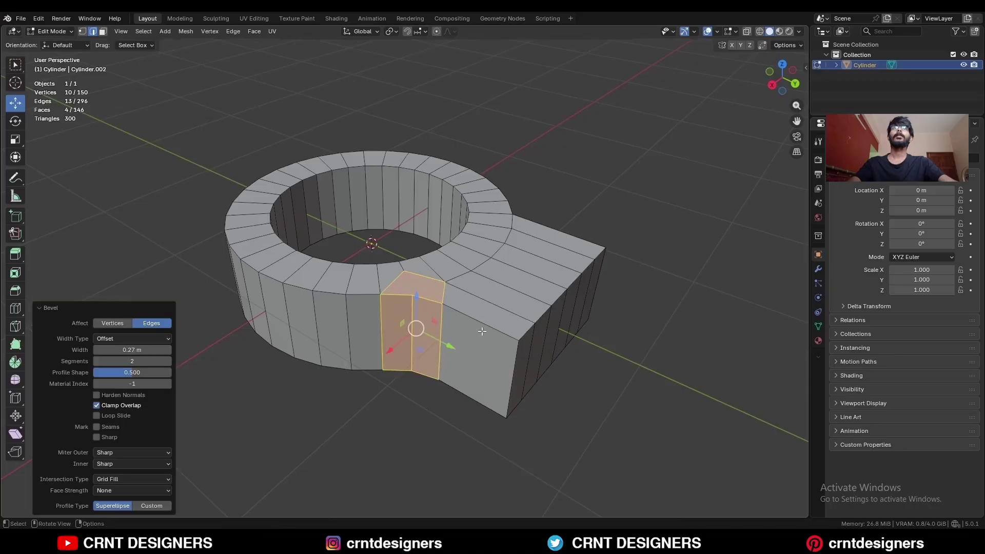
Merge all of the mesh's vertices by distance and clear the selection.
{"action": "middle_click_drag", "start_coordinate": [482, 331], "coordinate": [595, 359]}
{"action": "key", "text": "a"}
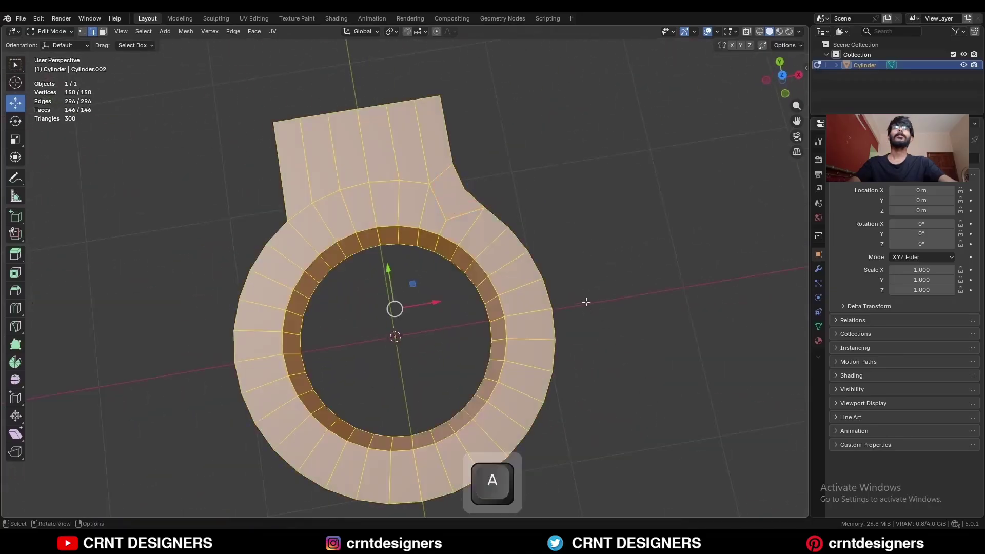
{"action": "key", "text": "m"}
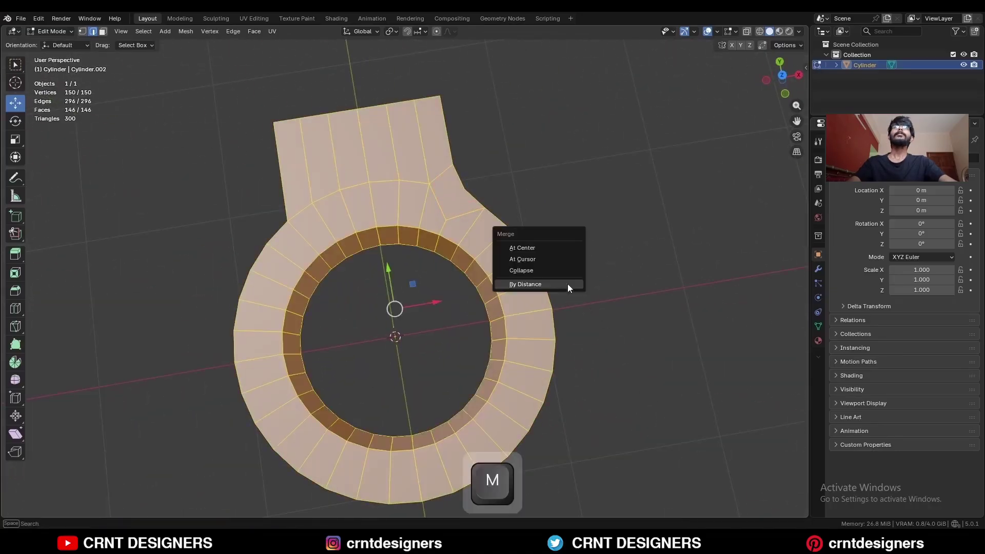
{"action": "left_click", "coordinate": [562, 282]}
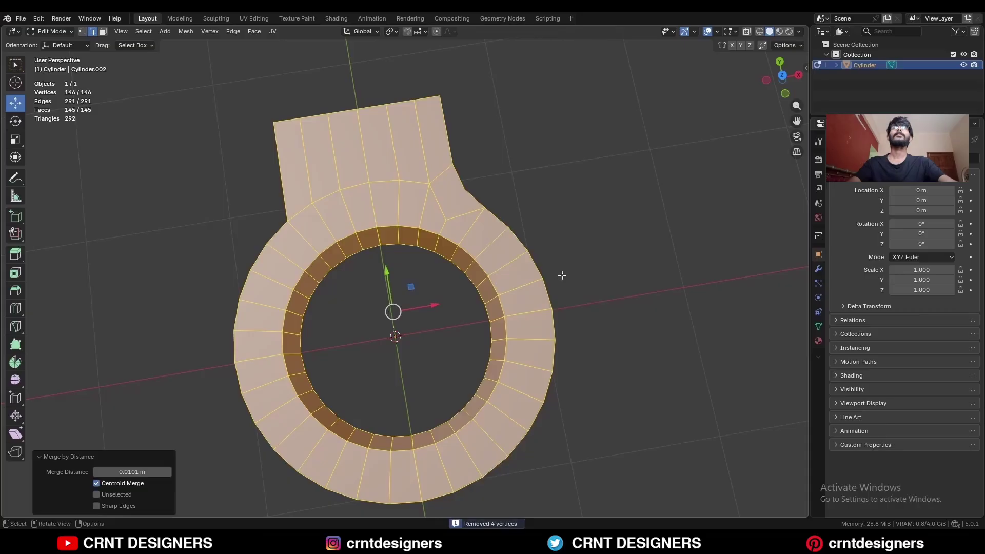
{"action": "key", "text": "alt+a"}
{"action": "key", "text": "KP_7"}
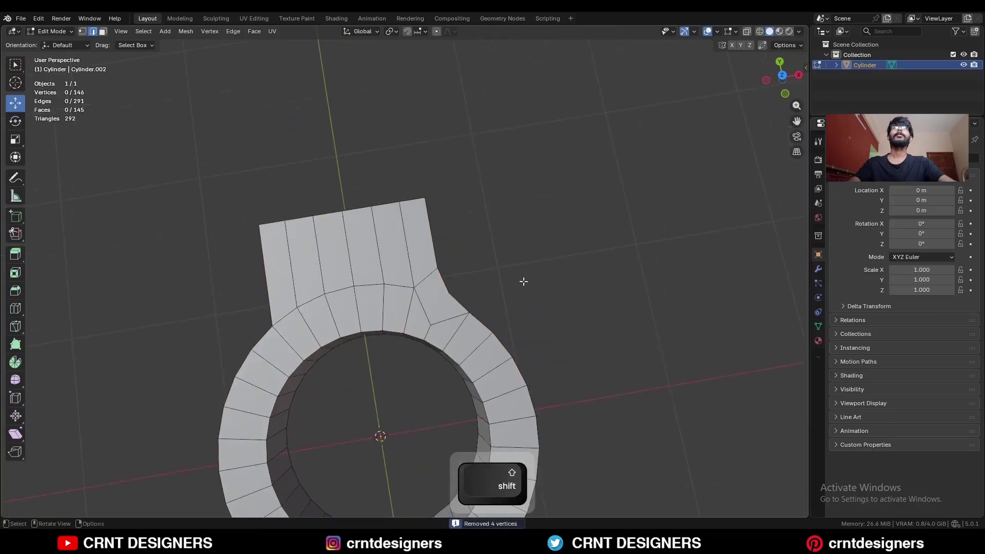
Leave mesh editing and add a second cylinder with 24 vertices.
{"action": "key", "text": "Tab"}
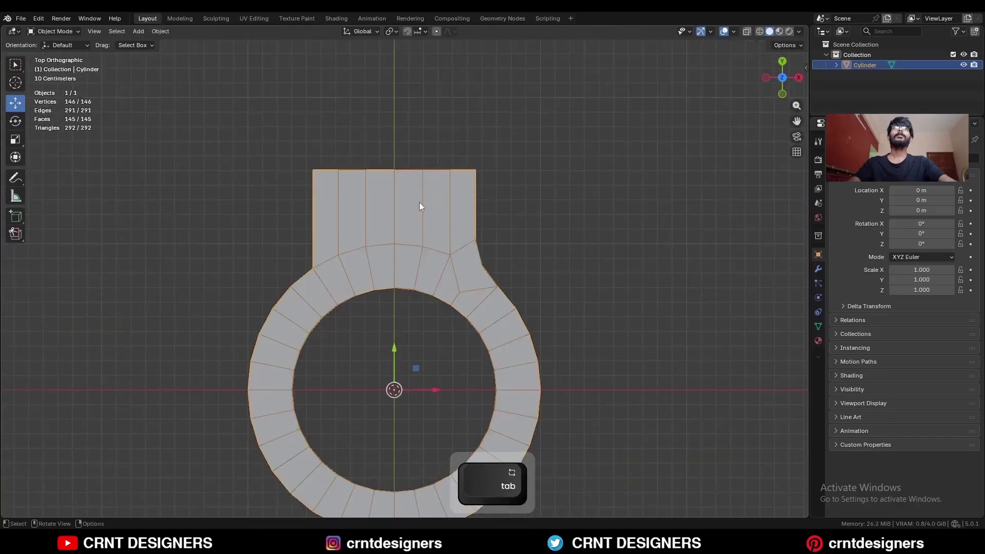
{"action": "key", "text": "shift+a"}
{"action": "mouse_move", "coordinate": [421, 195]}
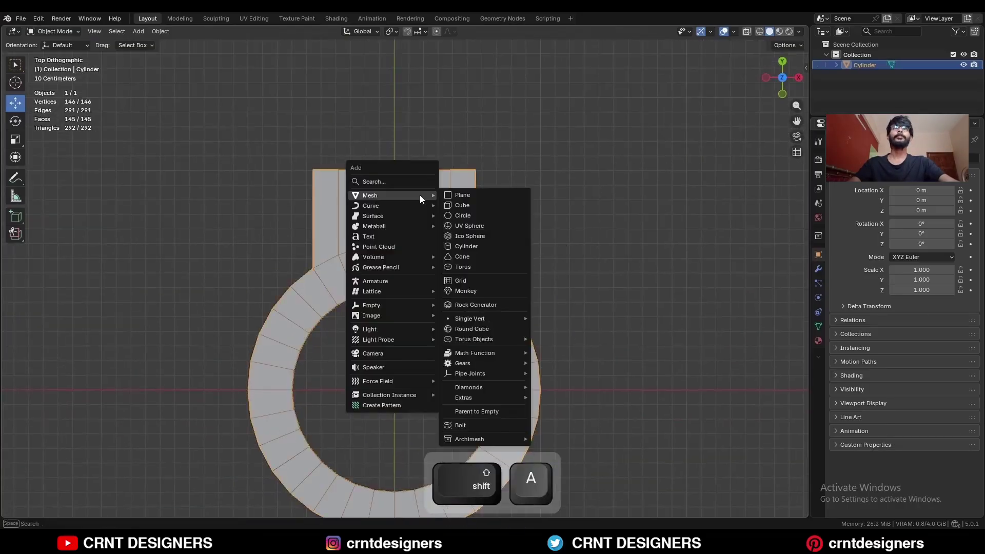
{"action": "left_click", "coordinate": [470, 247]}
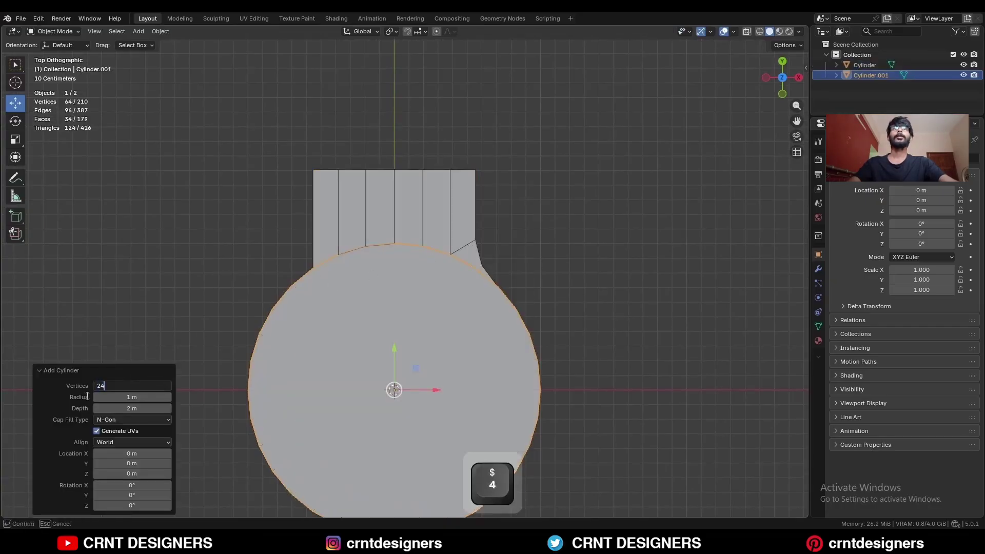
Rotate the new cylinder 90° about X, move it 1.4 m along Y and scale it to 0.4.
{"action": "key", "text": "3"}
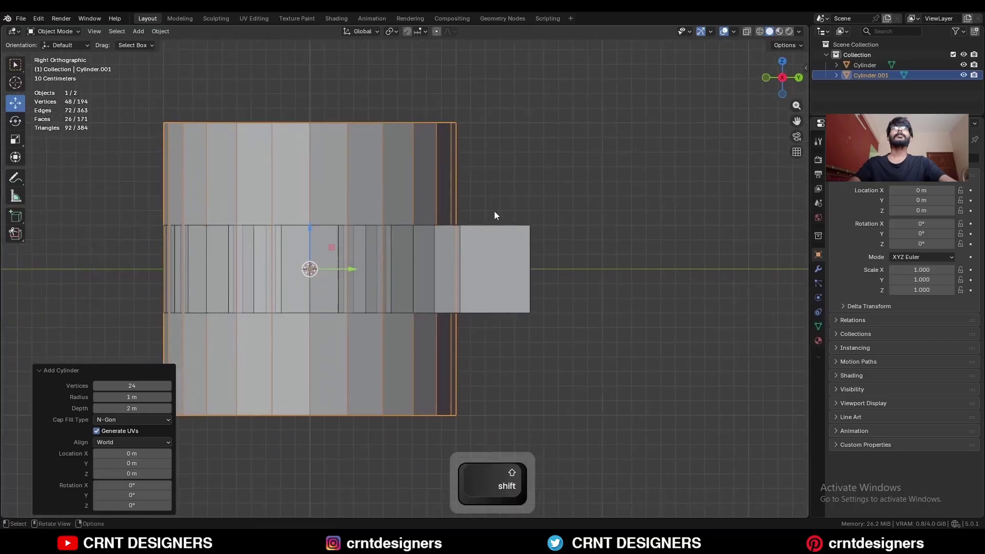
{"action": "key", "text": "r"}
{"action": "left_click", "coordinate": [366, 371], "text": "ctrl"}
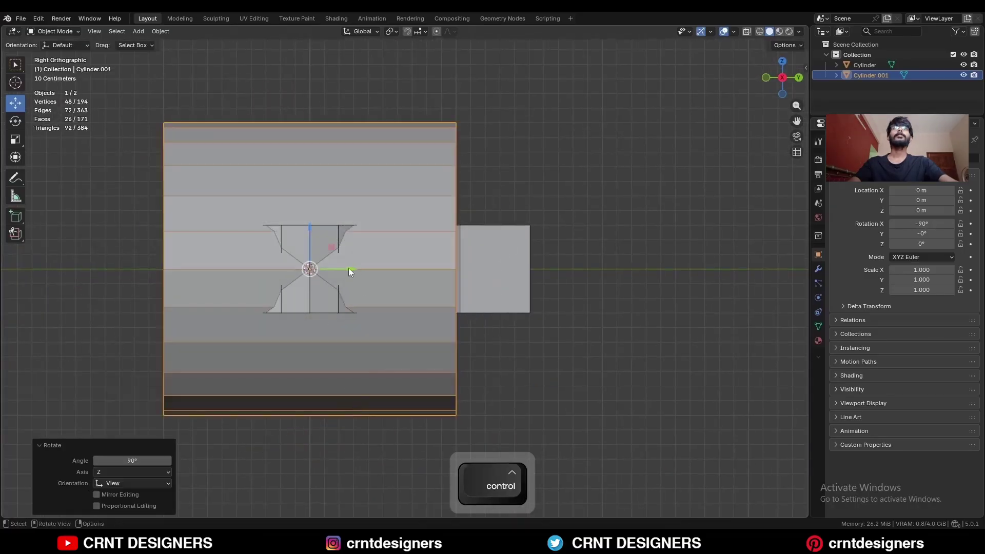
{"action": "left_click_drag", "start_coordinate": [349, 268], "coordinate": [572, 270], "text": "ctrl"}
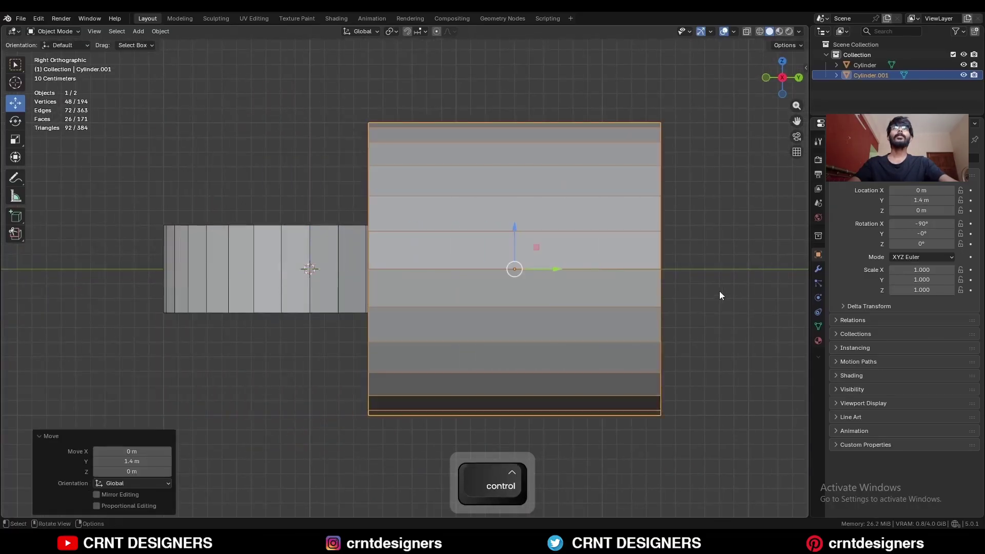
{"action": "key", "text": "s"}
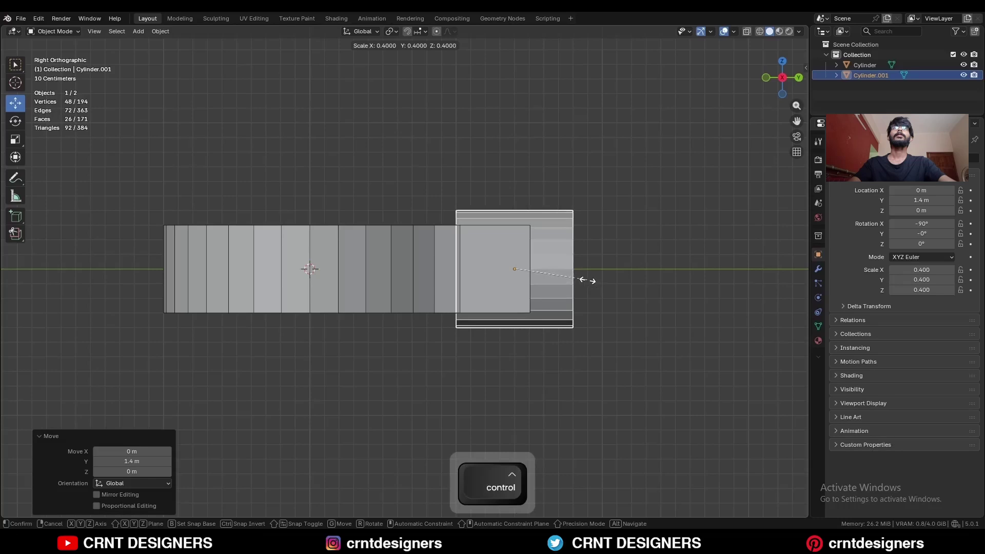
{"action": "left_click", "coordinate": [587, 280], "text": "ctrl"}
Move the small cylinder back about 0.21 m along Y and lengthen it along Y to about 1.4 times.
{"action": "middle_click_drag", "start_coordinate": [563, 218], "coordinate": [595, 287]}
{"action": "left_click", "coordinate": [782, 67]}
{"action": "left_click_drag", "start_coordinate": [394, 129], "coordinate": [395, 161]}
{"action": "middle_click_drag", "start_coordinate": [442, 190], "coordinate": [458, 242], "text": "shift"}
{"action": "key", "text": "s"}
{"action": "key", "text": "y"}
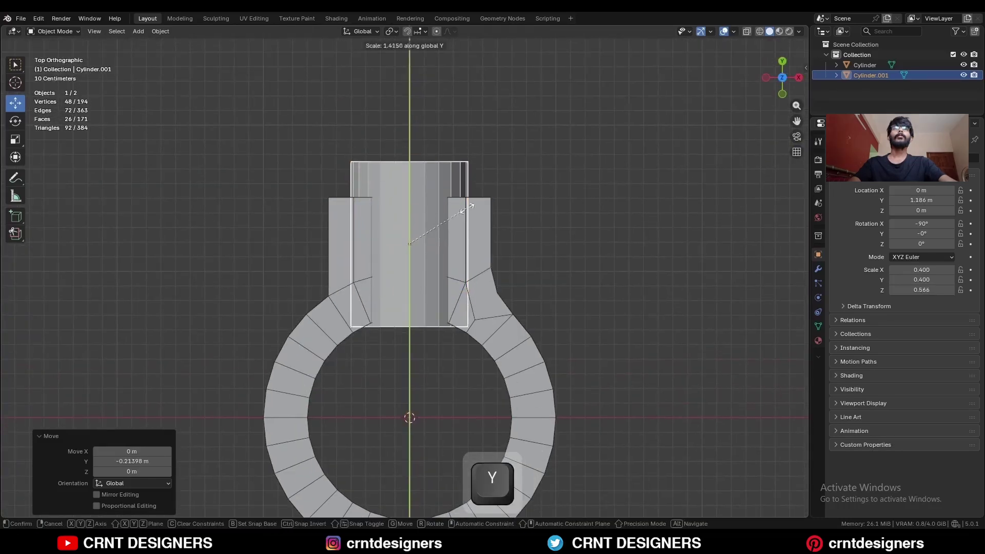
{"action": "key", "text": "ctrl"}
{"action": "left_click", "coordinate": [467, 215]}
Connect two opposite vertex pairs on the small cylinder's inner end face to cut a vertical middle strip.
{"action": "middle_click_drag", "start_coordinate": [435, 226], "coordinate": [476, 254]}
{"action": "key", "text": "Tab"}
{"action": "left_click", "coordinate": [451, 233]}
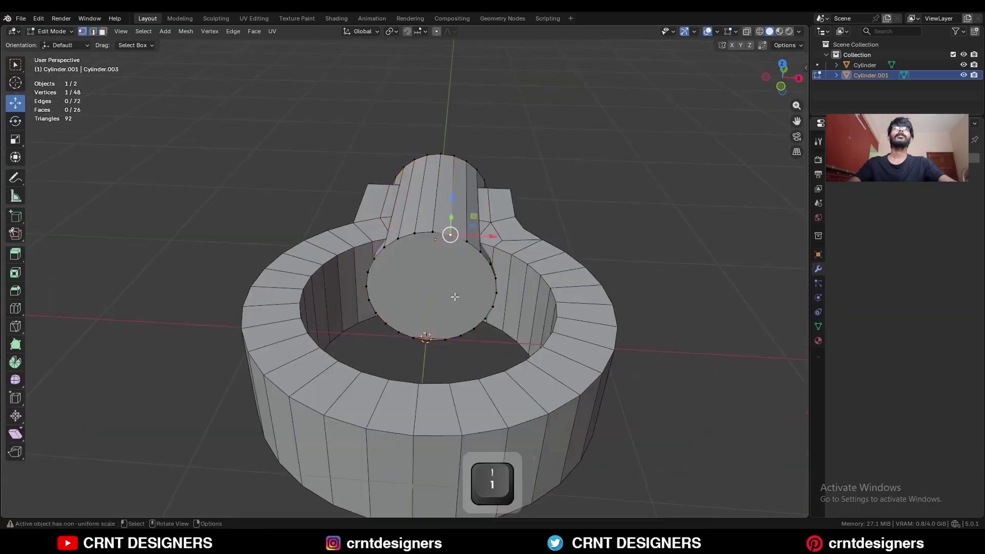
{"action": "left_click", "coordinate": [445, 340], "text": "shift"}
{"action": "key", "text": "j"}
{"action": "left_click", "coordinate": [415, 234]}
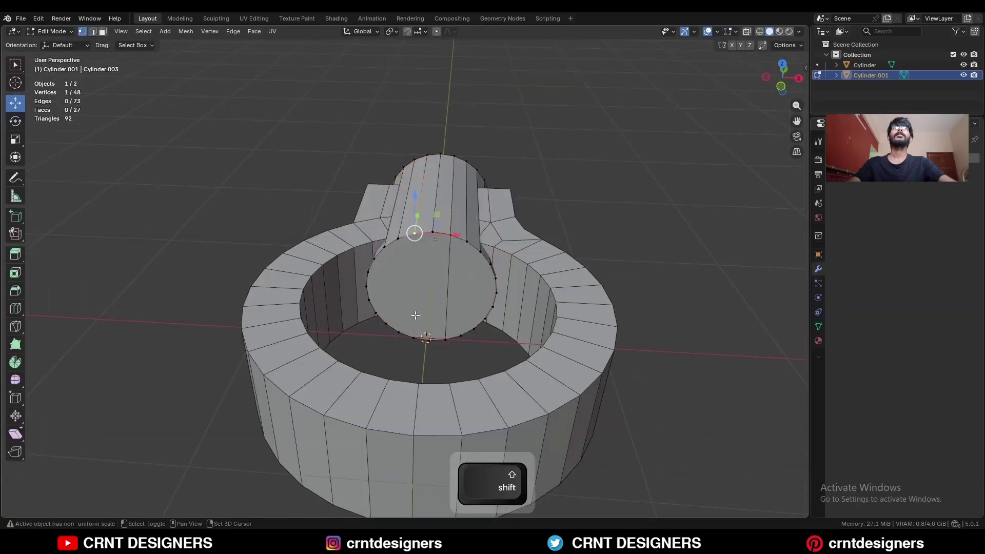
{"action": "key", "text": "j"}
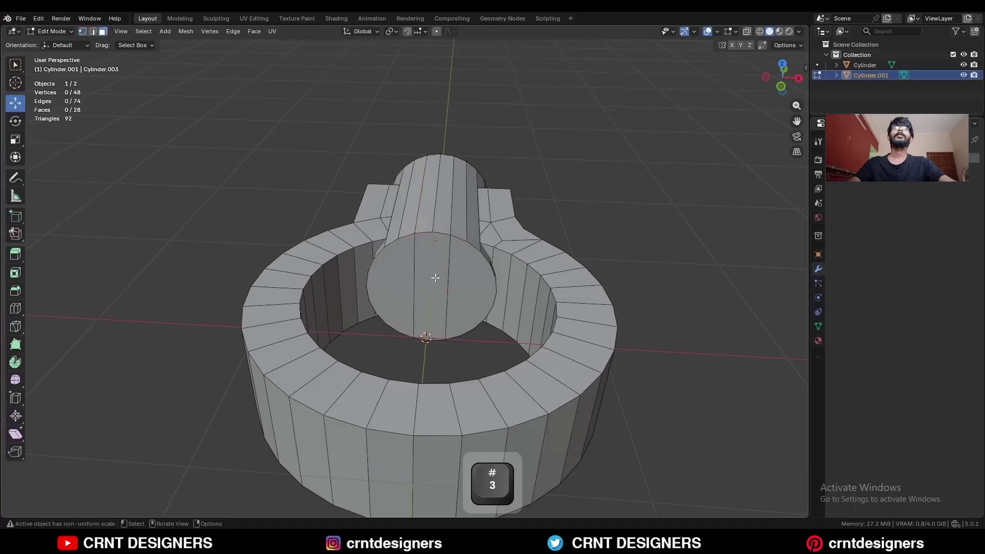
Extrude the middle strip of the end face about 0.37 m toward the ring's centre.
{"action": "left_click", "coordinate": [436, 278]}
{"action": "middle_click_drag", "start_coordinate": [435, 278], "coordinate": [428, 287]}
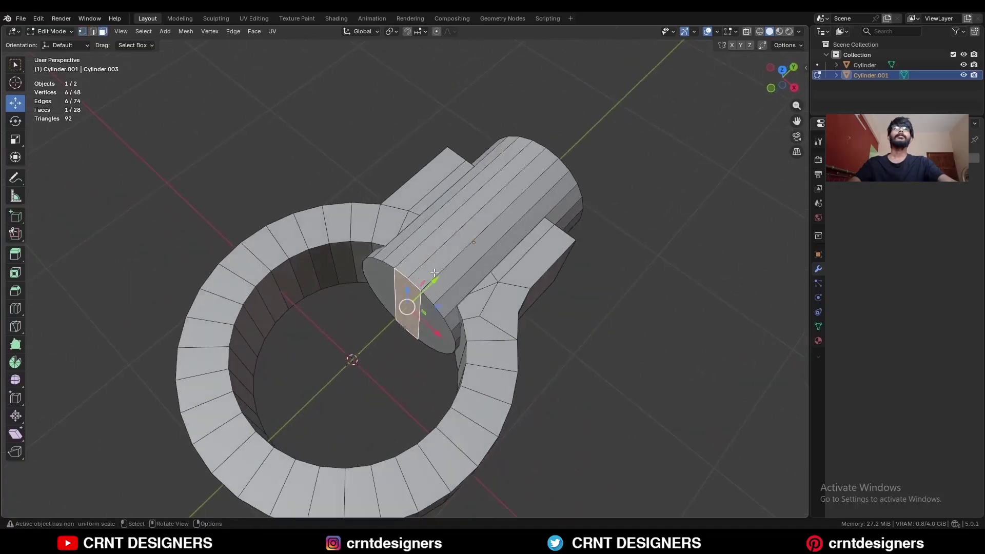
{"action": "key", "text": "e"}
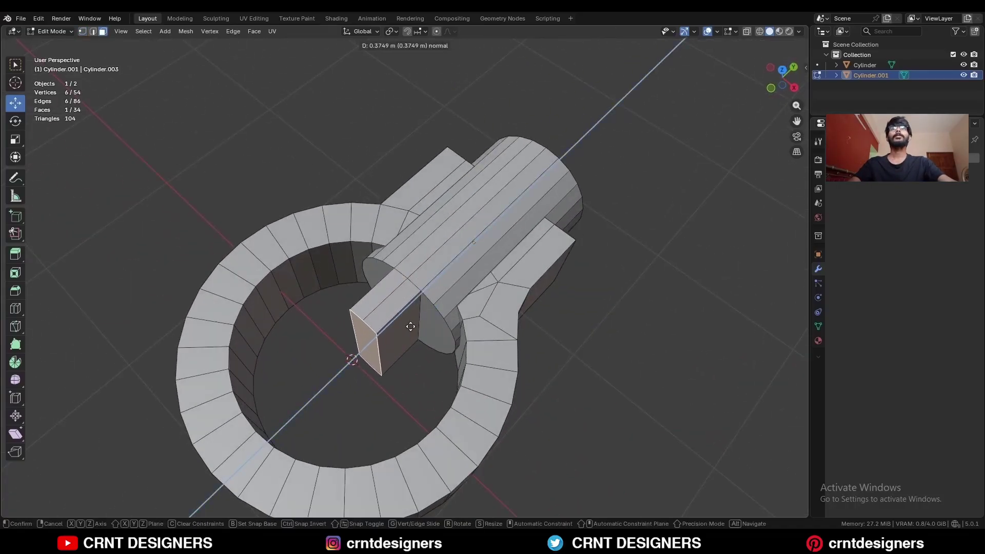
{"action": "left_click", "coordinate": [410, 326]}
{"action": "mouse_move", "coordinate": [411, 326]}
{"action": "middle_mouse_down"}
{"action": "mouse_move", "coordinate": [381, 285]}
{"action": "mouse_move", "coordinate": [408, 309]}
{"action": "middle_mouse_up"}
{"action": "key", "text": "Tab"}
Move the small cylinder about 0.335 m outward along Y.
{"action": "left_click", "coordinate": [547, 190]}
{"action": "middle_click_drag", "start_coordinate": [547, 190], "coordinate": [536, 261]}
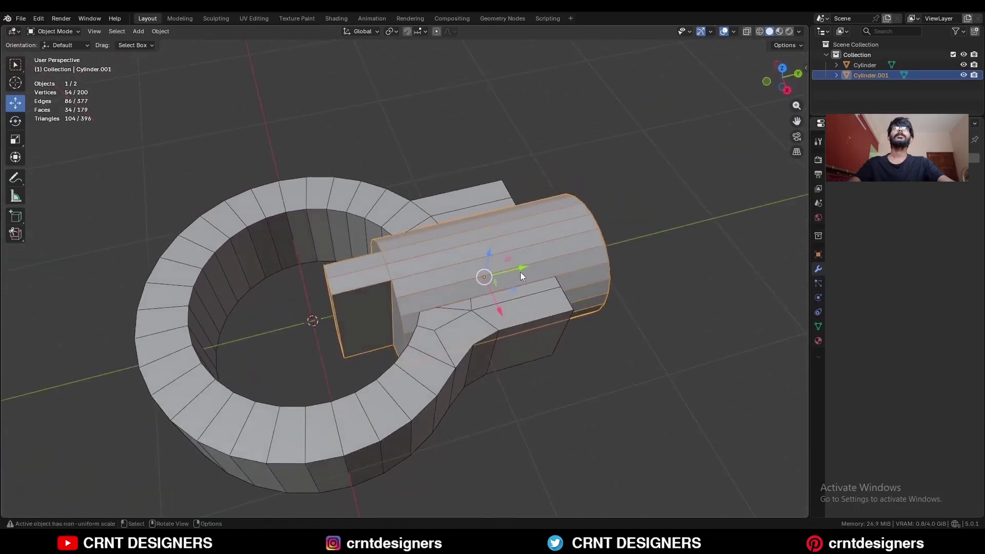
{"action": "left_click_drag", "start_coordinate": [520, 272], "coordinate": [552, 257]}
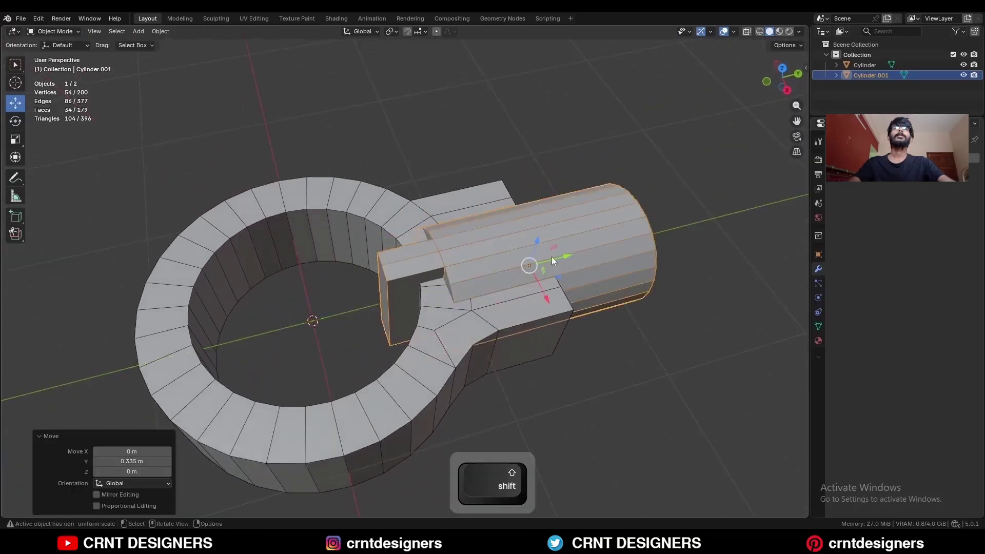
{"action": "middle_click_drag", "start_coordinate": [552, 257], "coordinate": [590, 267]}
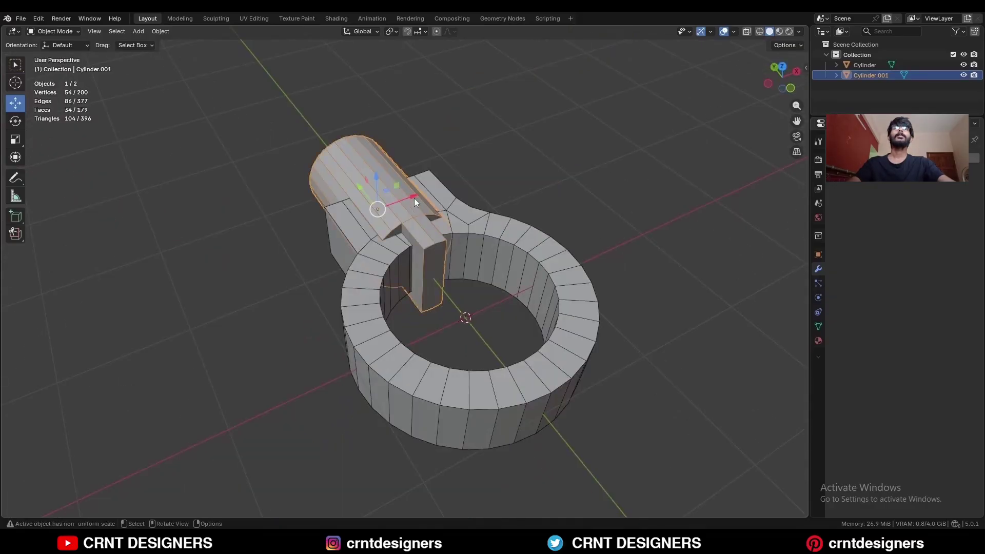
Duplicate the tabbed cylinder in place and hide the copy.
{"action": "key", "text": "shift+d"}
{"action": "right_click", "coordinate": [508, 141]}
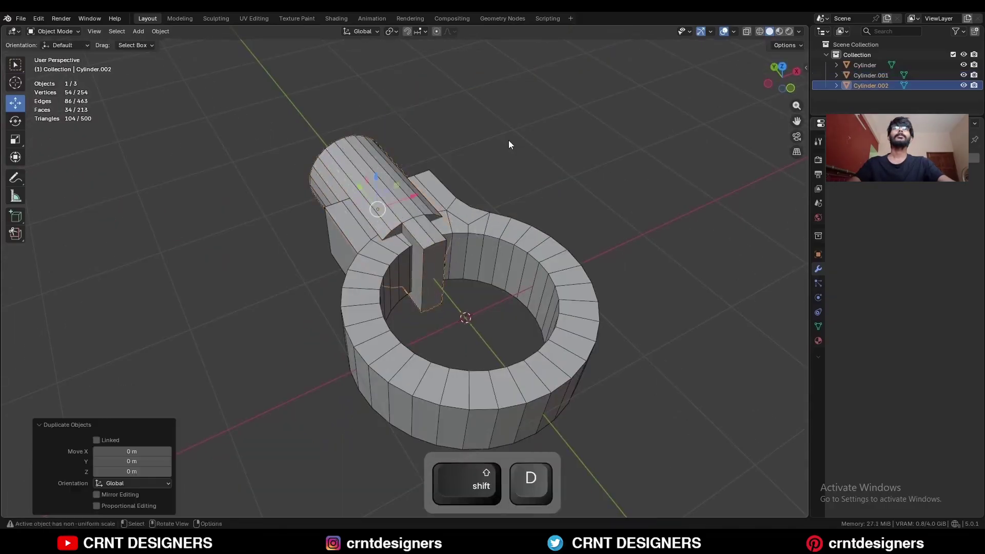
{"action": "key", "text": "h"}
Cut the tabbed cylinder out of the ring with a Boolean Difference and apply the modifier.
{"action": "left_click", "coordinate": [368, 148]}
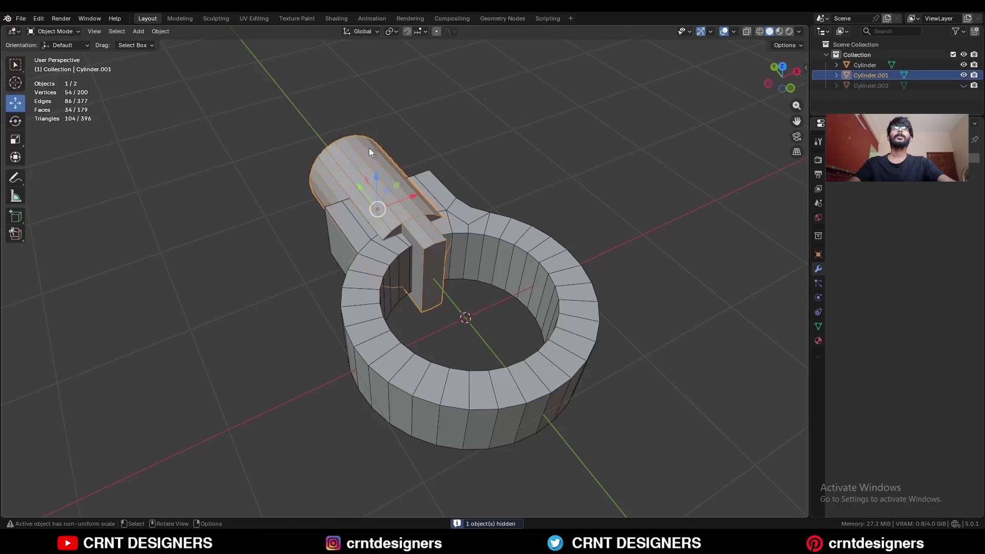
{"action": "left_click", "coordinate": [471, 221], "text": "shift"}
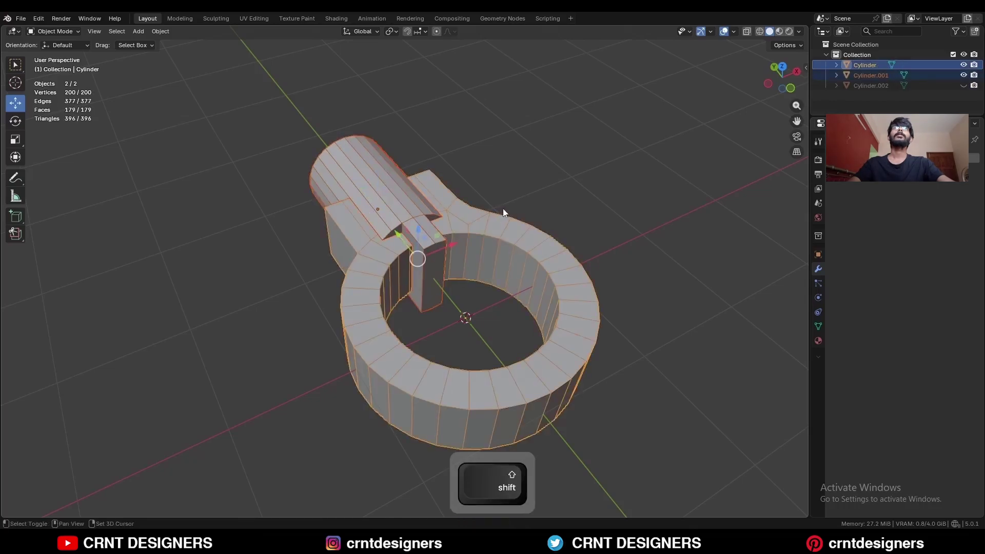
{"action": "key", "text": "shift+q"}
{"action": "left_click", "coordinate": [416, 210]}
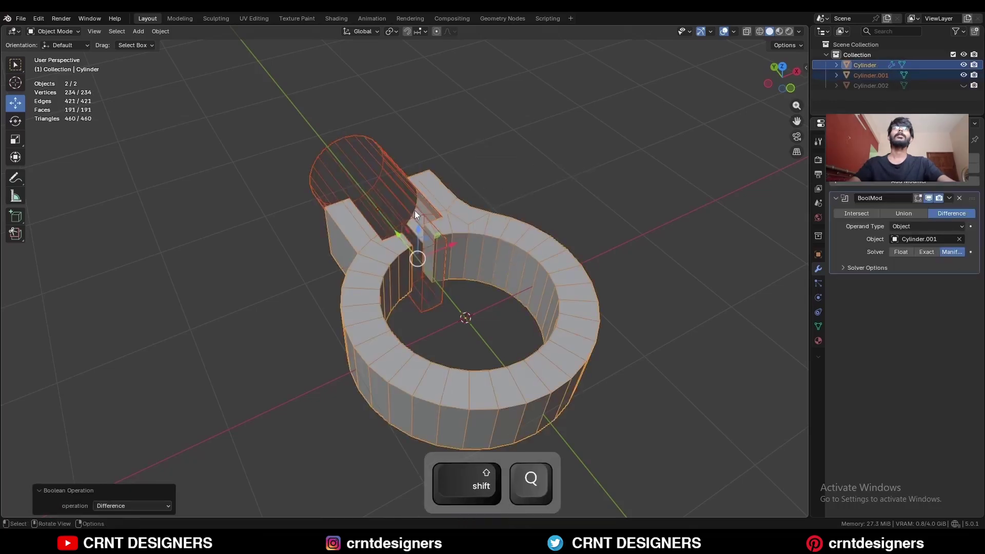
{"action": "left_click", "coordinate": [512, 182]}
{"action": "key", "text": "shift+q"}
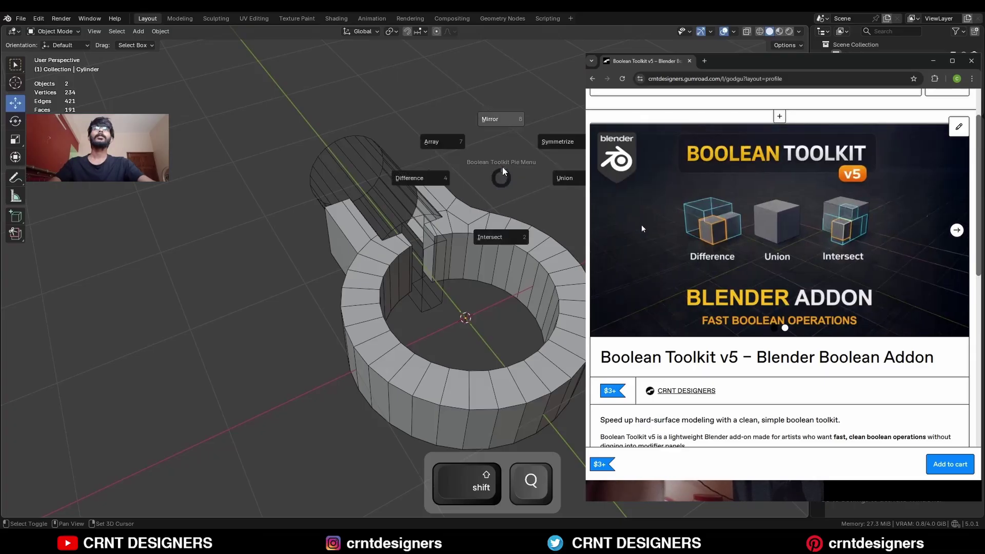
{"action": "key", "text": "ctrl+z"}
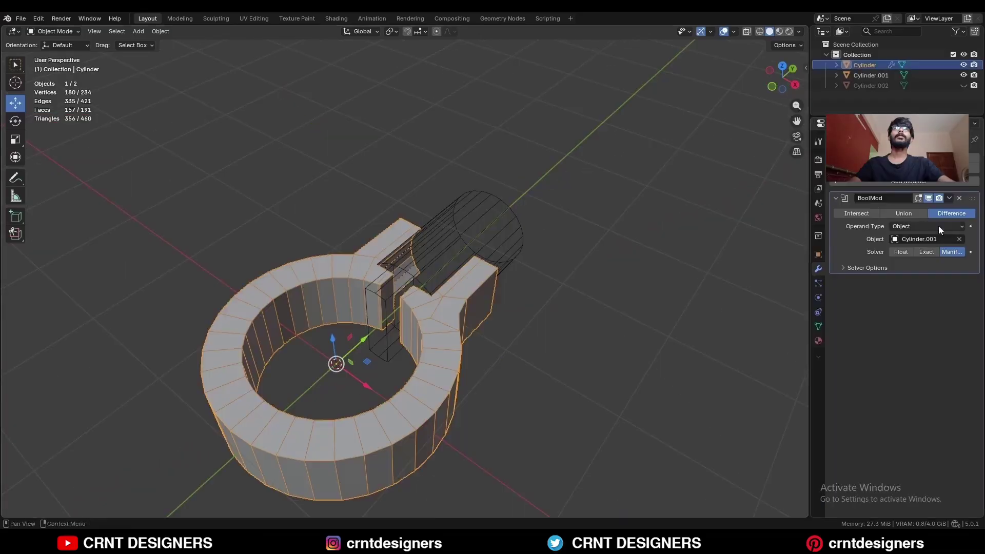
{"action": "left_click", "coordinate": [949, 198]}
{"action": "left_click", "coordinate": [937, 211]}
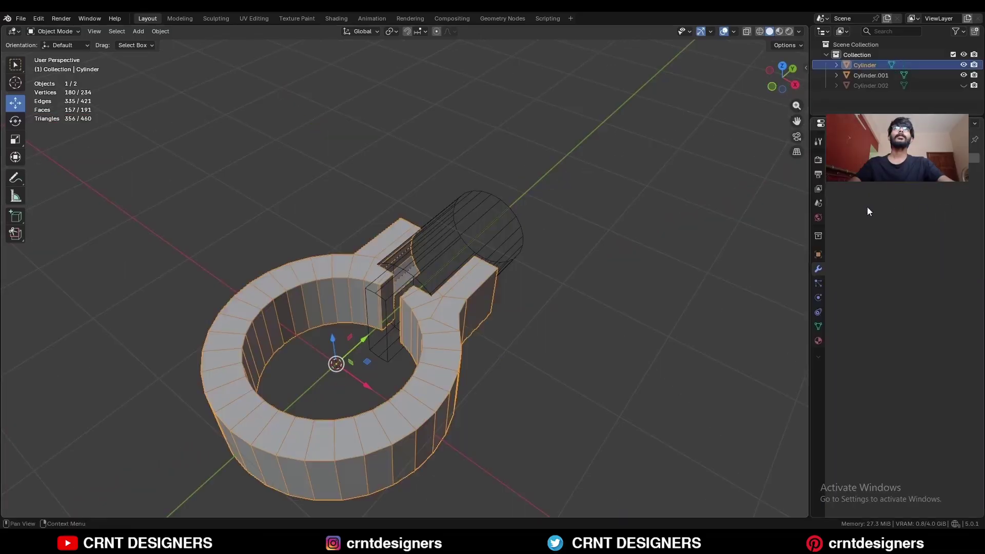
Delete the cutter cylinder and unhide its duplicate.
{"action": "left_click", "coordinate": [471, 217]}
{"action": "key", "text": "x"}
{"action": "left_click", "coordinate": [469, 216]}
{"action": "middle_click_drag", "start_coordinate": [474, 238], "coordinate": [509, 212], "text": "shift"}
{"action": "left_click", "coordinate": [963, 75]}
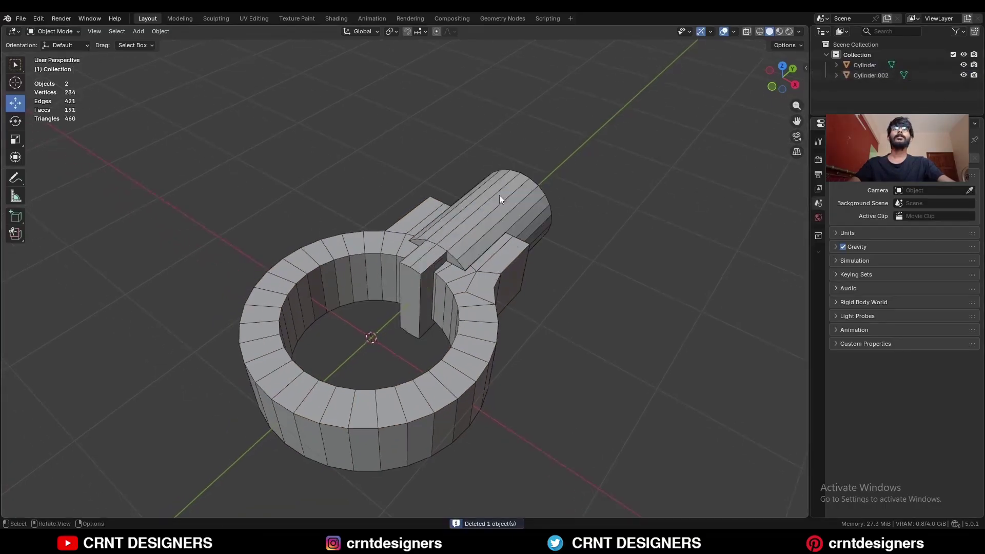
Isolate the duplicate cylinder and delete the faces of its extruded tab.
{"action": "left_click", "coordinate": [494, 249]}
{"action": "middle_click_drag", "start_coordinate": [494, 248], "coordinate": [429, 241]}
{"action": "key", "text": "slash"}
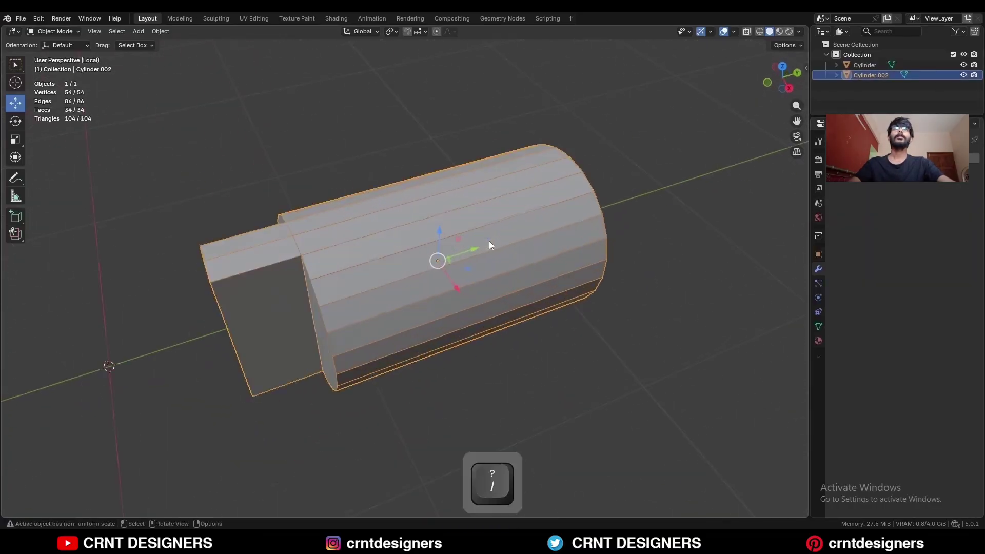
{"action": "key", "text": "Tab"}
{"action": "middle_click_drag", "start_coordinate": [311, 317], "coordinate": [333, 290]}
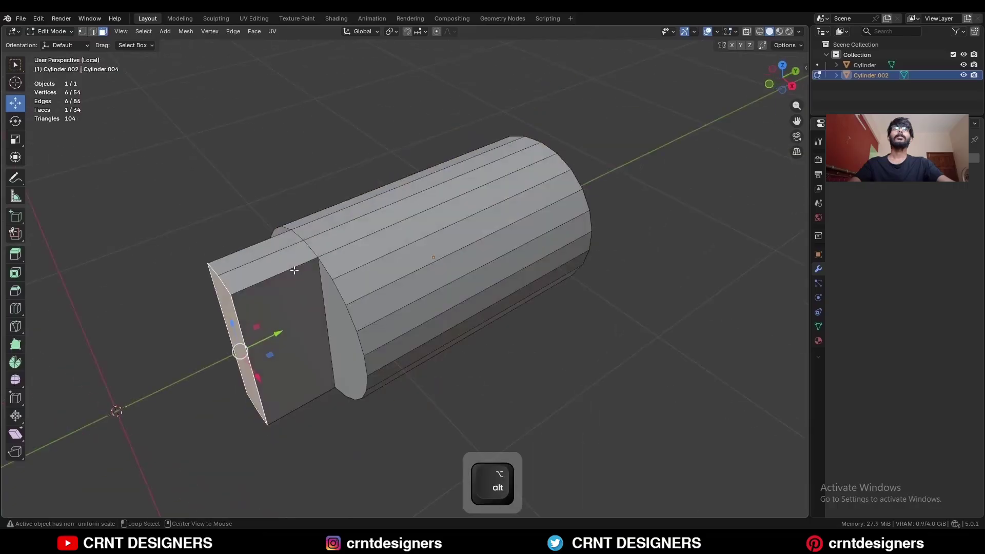
{"action": "left_click", "coordinate": [294, 269], "text": "alt"}
{"action": "left_click", "coordinate": [234, 336], "text": "shift"}
{"action": "key", "text": "x"}
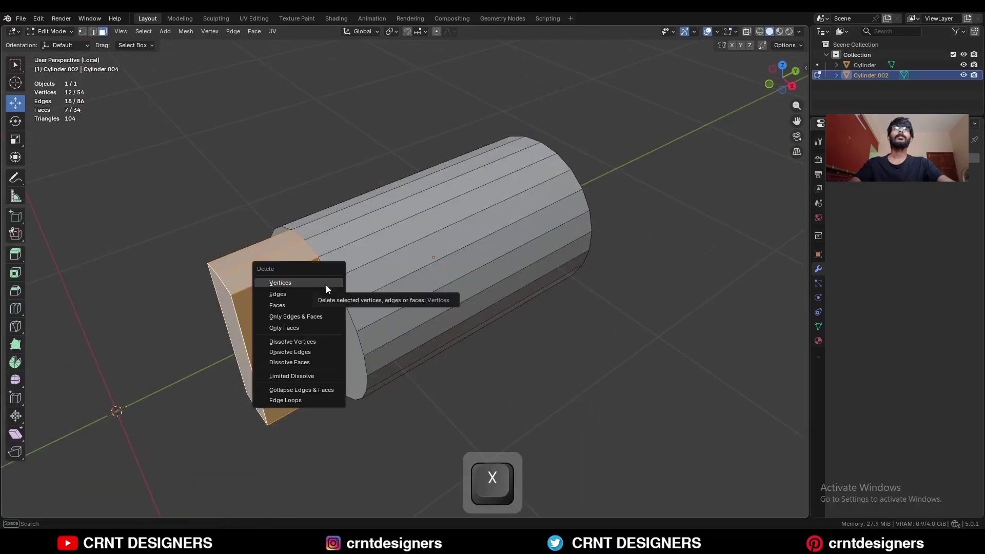
{"action": "left_click", "coordinate": [321, 303]}
Delete the two remaining face segments on the cylinder's inner end.
{"action": "middle_click_drag", "start_coordinate": [322, 302], "coordinate": [440, 325]}
{"action": "left_click", "coordinate": [439, 325]}
{"action": "left_click", "coordinate": [378, 325], "text": "shift"}
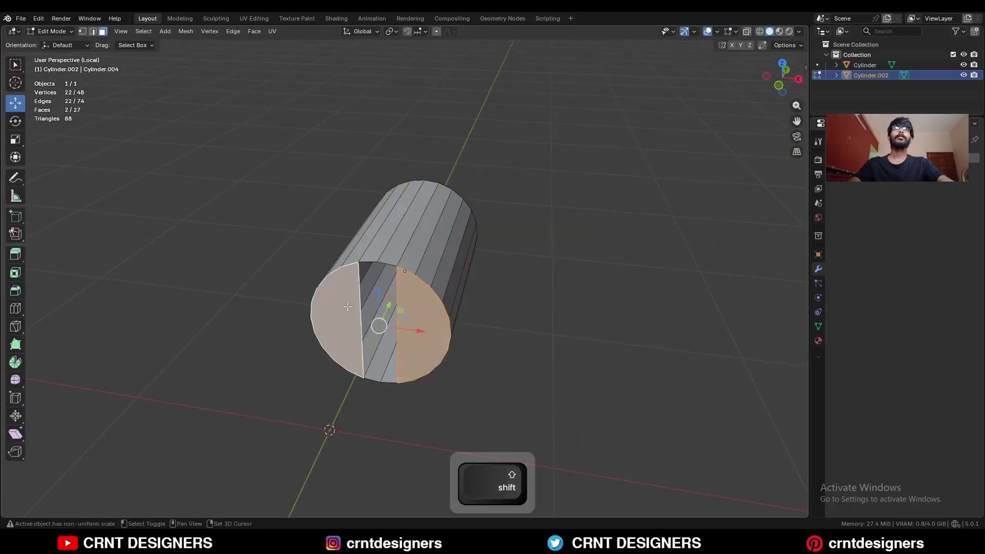
{"action": "key", "text": "x"}
{"action": "left_click", "coordinate": [398, 256]}
Fill the cylinder's open rim with a single face and bring the ring back into view.
{"action": "key", "text": "2"}
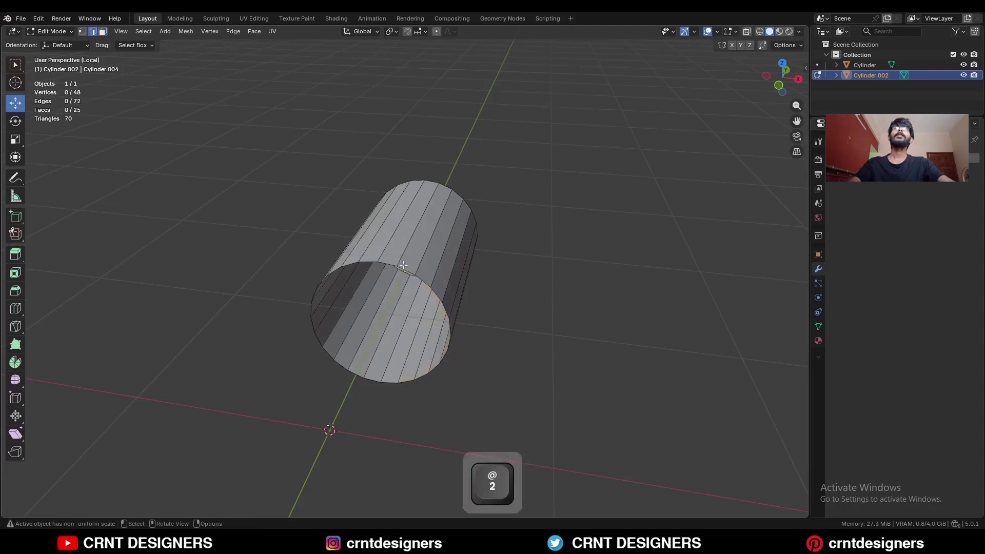
{"action": "left_click", "coordinate": [412, 268], "text": "alt"}
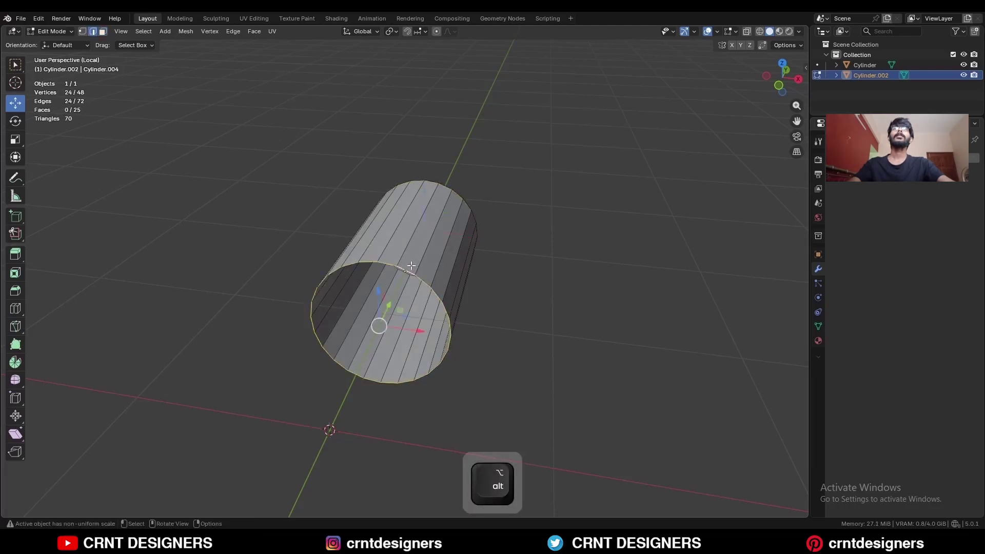
{"action": "key", "text": "f"}
{"action": "key", "text": "Tab"}
{"action": "key", "text": "alt+a"}
{"action": "key", "text": "slash"}
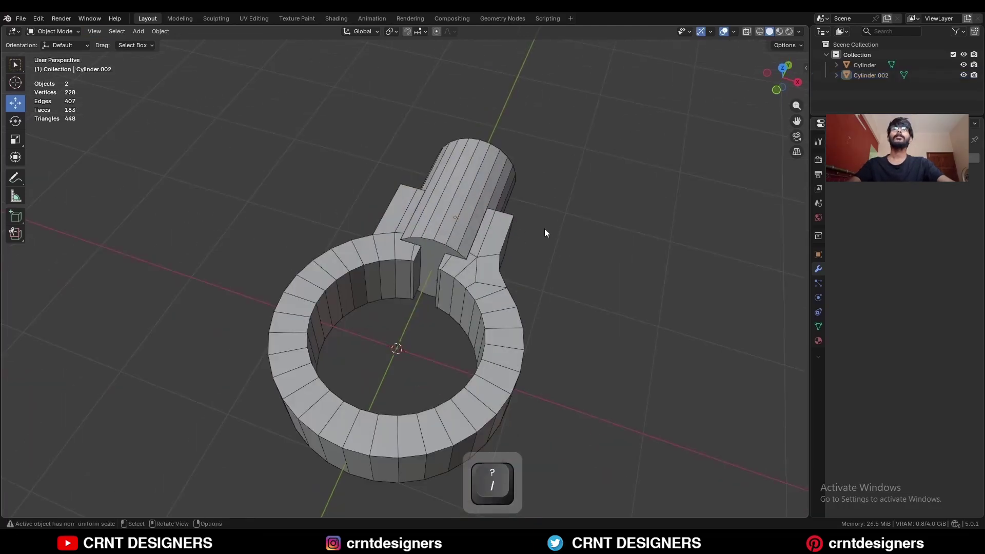
Bevel the upper outer edge of the ring and its side arm with one segment and a width of 0.1 m.
{"action": "middle_click_drag", "start_coordinate": [545, 233], "coordinate": [488, 213]}
{"action": "left_click", "coordinate": [451, 334]}
{"action": "key", "text": "Tab"}
{"action": "left_click", "coordinate": [480, 296], "text": "alt+shift"}
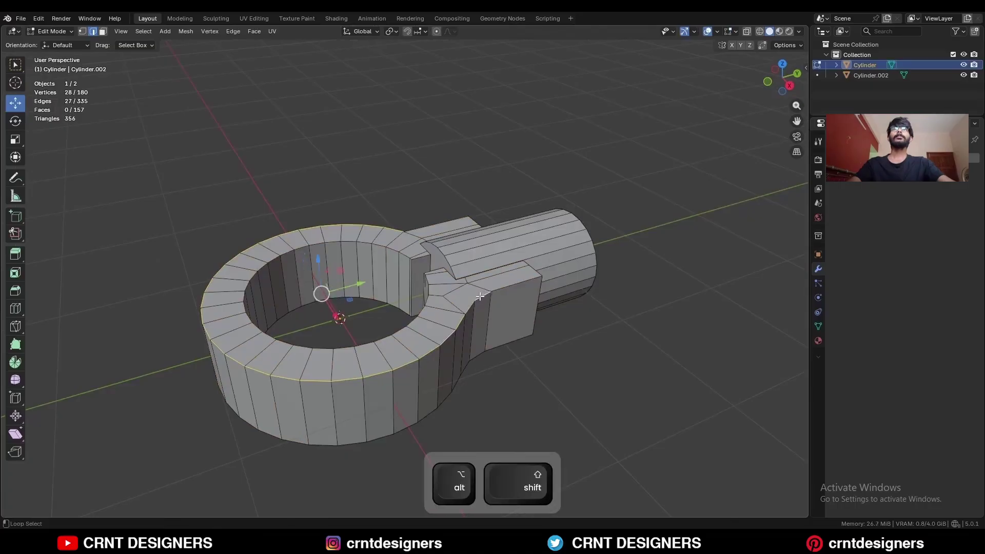
{"action": "key", "text": "ctrl+b"}
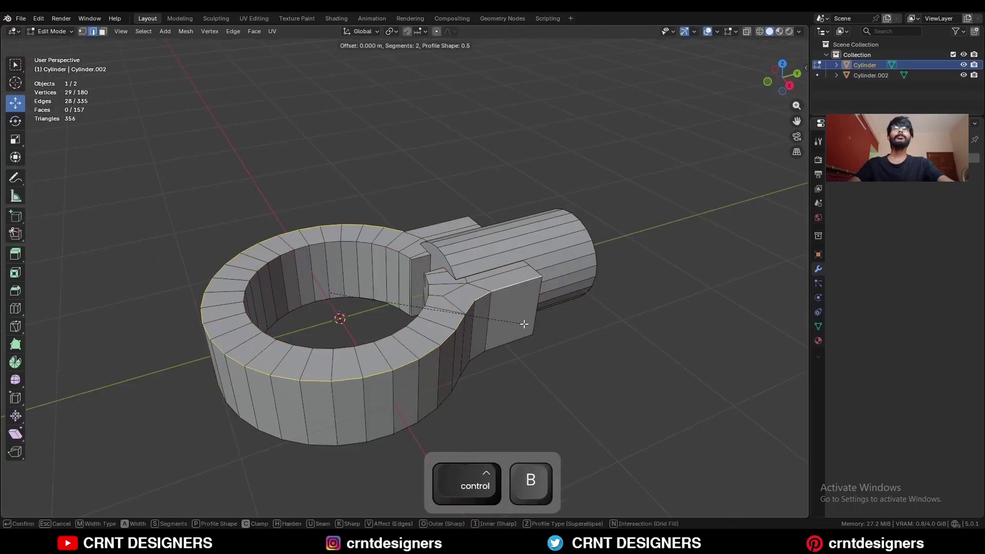
{"action": "left_click", "coordinate": [535, 330]}
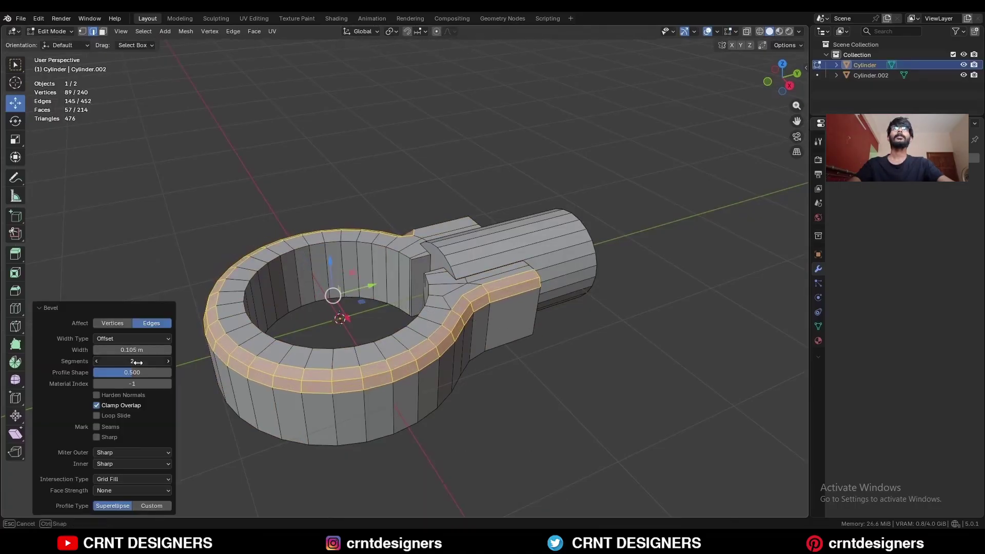
{"action": "left_click_drag", "start_coordinate": [115, 361], "coordinate": [88, 365]}
{"action": "double_click", "coordinate": [128, 349]}
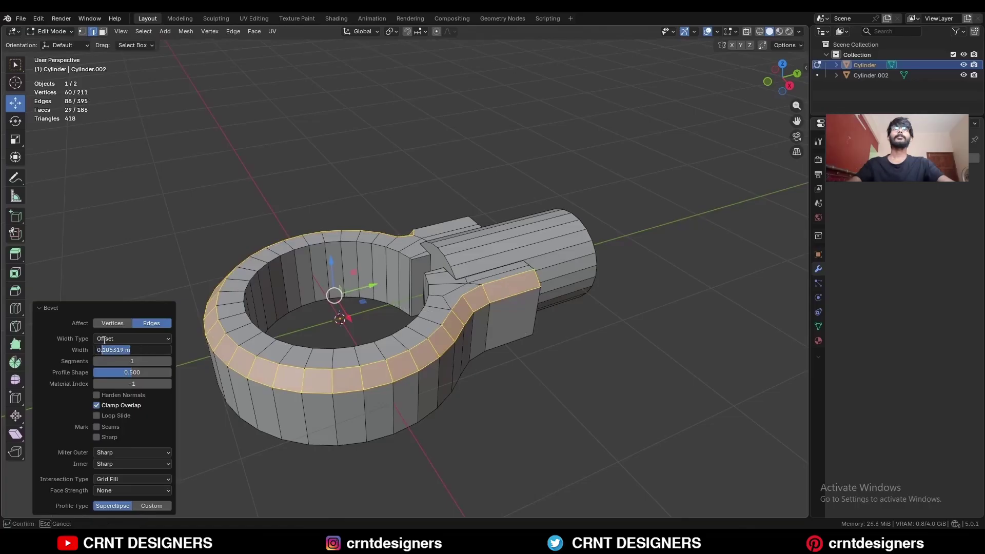
{"action": "type", "text": "0.1"}
{"action": "key", "text": "Return"}
Symmetrize the whole ring mesh from +Z to -Z to copy the bevel to the underside.
{"action": "middle_click_drag", "start_coordinate": [584, 341], "coordinate": [462, 318]}
{"action": "key", "text": "a"}
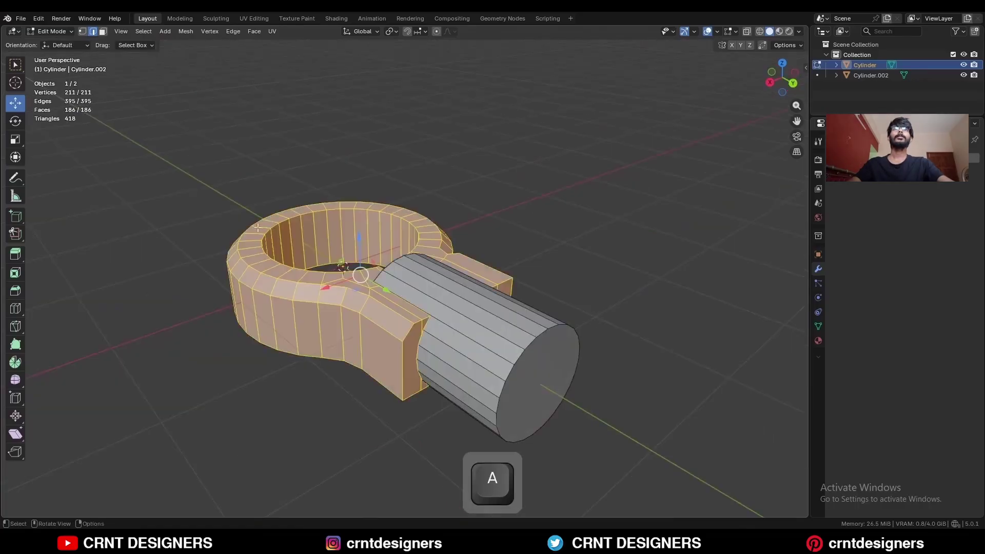
{"action": "left_click", "coordinate": [186, 31]}
{"action": "left_click", "coordinate": [206, 178]}
{"action": "left_click", "coordinate": [137, 493]}
{"action": "left_click", "coordinate": [137, 478]}
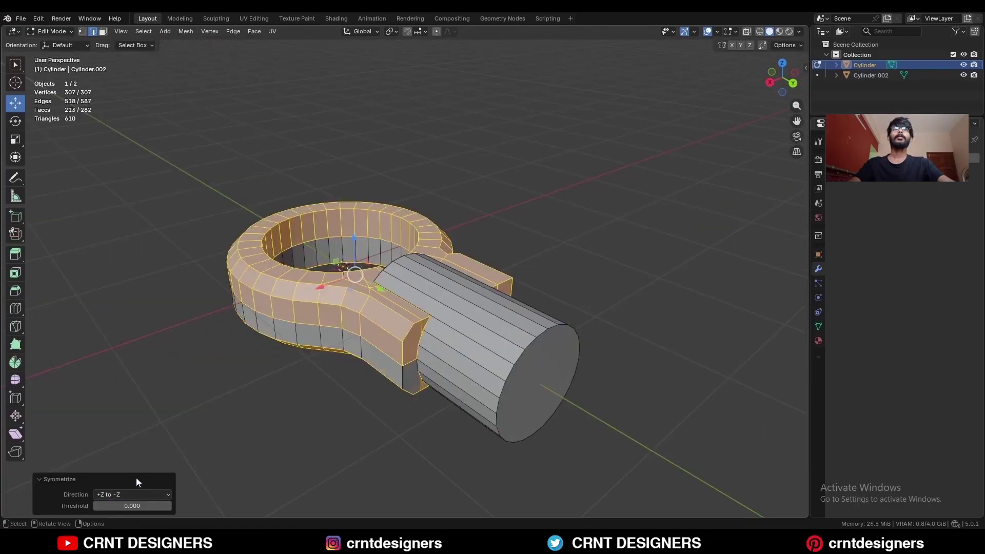
{"action": "left_click", "coordinate": [206, 427]}
Isolate the ring and knife-cut a straight line parallel to Y through the tip of the +X side's inner stub.
{"action": "middle_click_drag", "start_coordinate": [345, 277], "coordinate": [533, 310]}
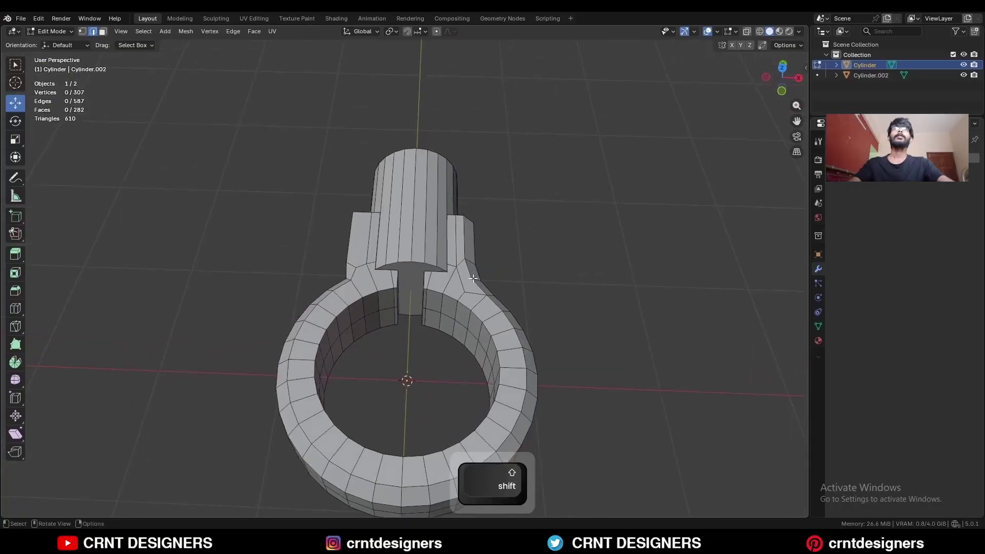
{"action": "key", "text": "slash"}
{"action": "middle_click_drag", "start_coordinate": [608, 139], "coordinate": [614, 184]}
{"action": "middle_click_drag", "start_coordinate": [520, 178], "coordinate": [487, 269], "text": "shift"}
{"action": "middle_click_drag", "start_coordinate": [486, 268], "coordinate": [501, 195], "text": "ctrl"}
{"action": "middle_click_drag", "start_coordinate": [443, 296], "coordinate": [453, 248]}
{"action": "key", "text": "KP_7"}
{"action": "key", "text": "1"}
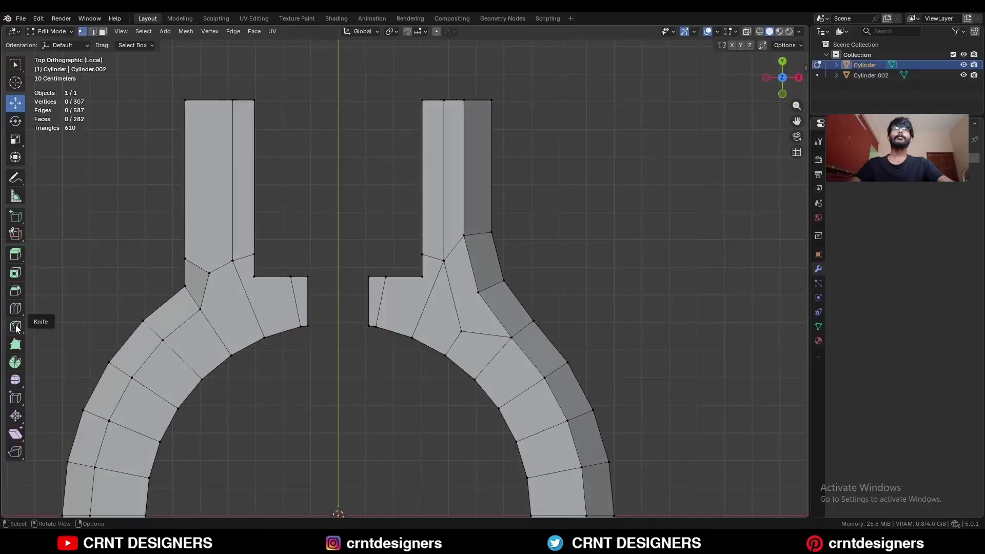
{"action": "left_click", "coordinate": [16, 327]}
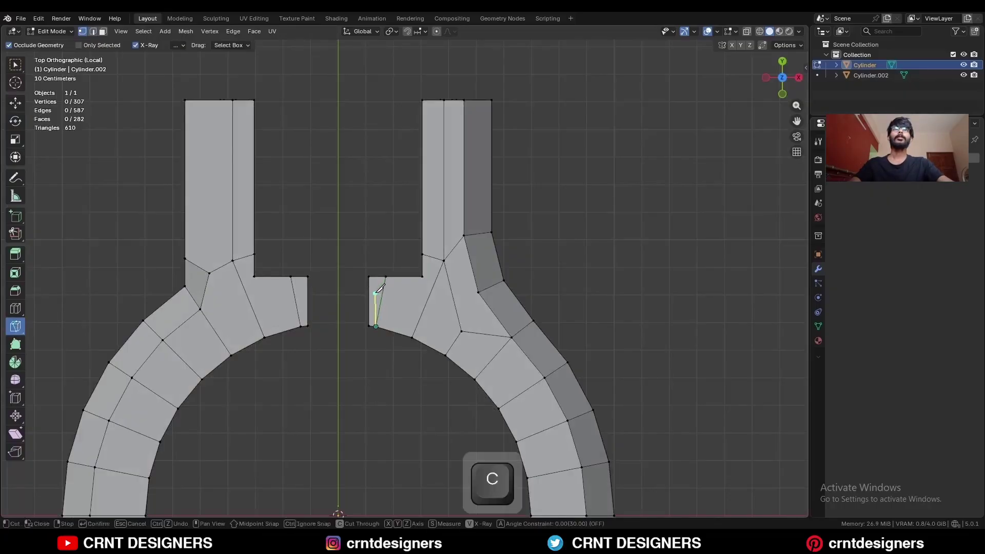
{"action": "key", "text": "space"}
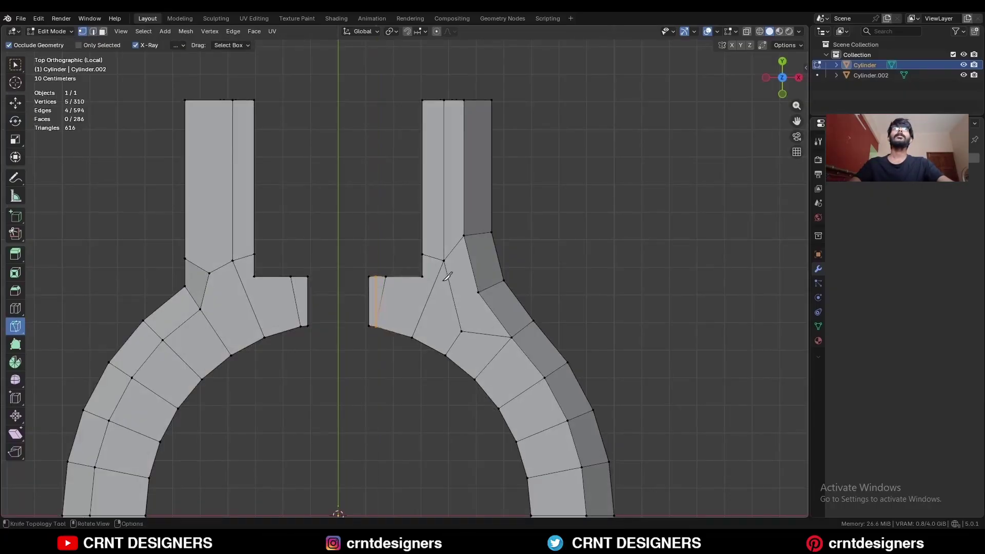
Dissolve the slanted edge beside the cut and connect the stub's inner corner to the inner-arc vertex below it.
{"action": "key", "text": "c"}
{"action": "left_click", "coordinate": [385, 294], "text": "alt"}
{"action": "key", "text": "ctrl+x"}
{"action": "middle_click_drag", "start_coordinate": [397, 290], "coordinate": [429, 287]}
{"action": "key", "text": "1"}
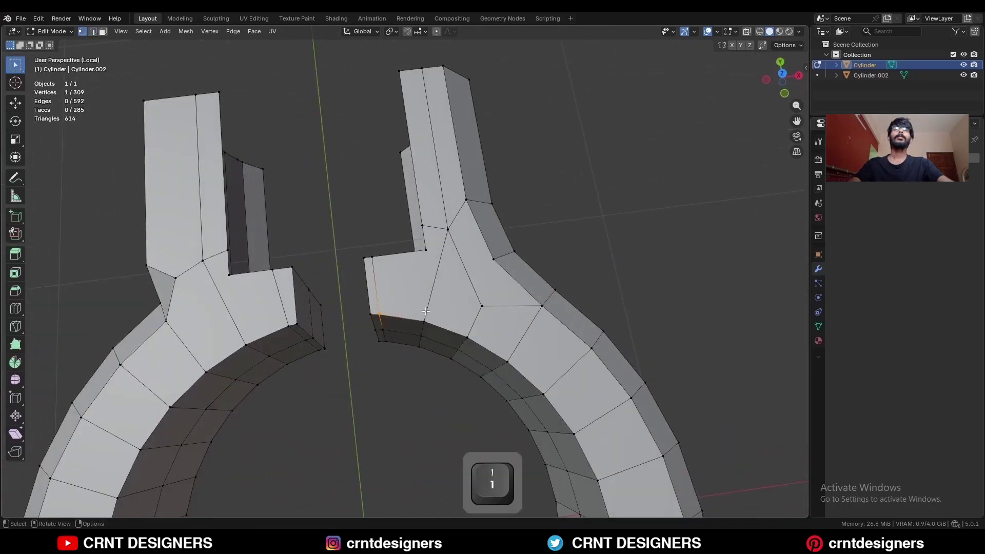
{"action": "left_click", "coordinate": [425, 264], "text": "shift"}
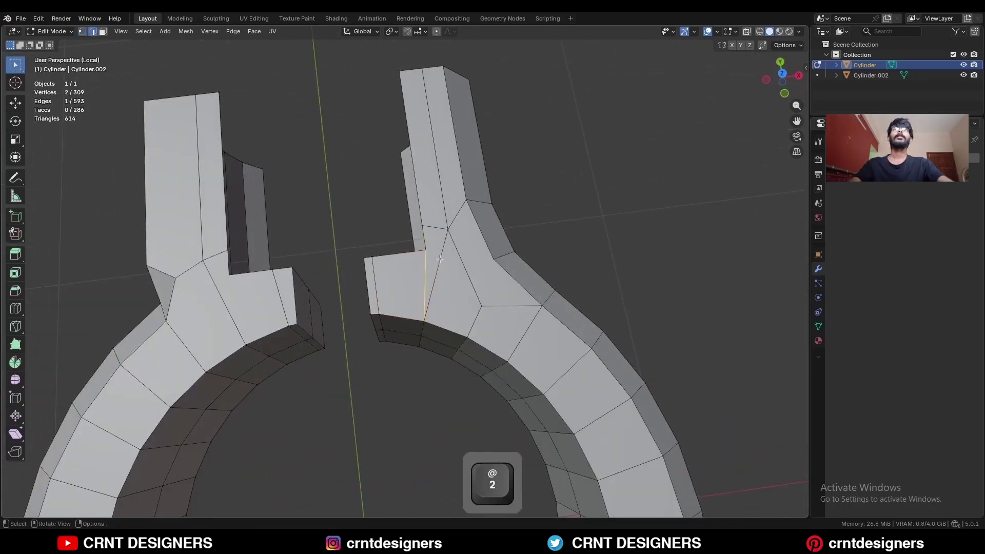
Merge the interior vertex of the +X side's upper face into the outer bend vertex using At Last.
{"action": "left_click", "coordinate": [439, 259]}
{"action": "middle_click_drag", "start_coordinate": [440, 259], "coordinate": [451, 292]}
{"action": "key", "text": "1"}
{"action": "left_click", "coordinate": [491, 289]}
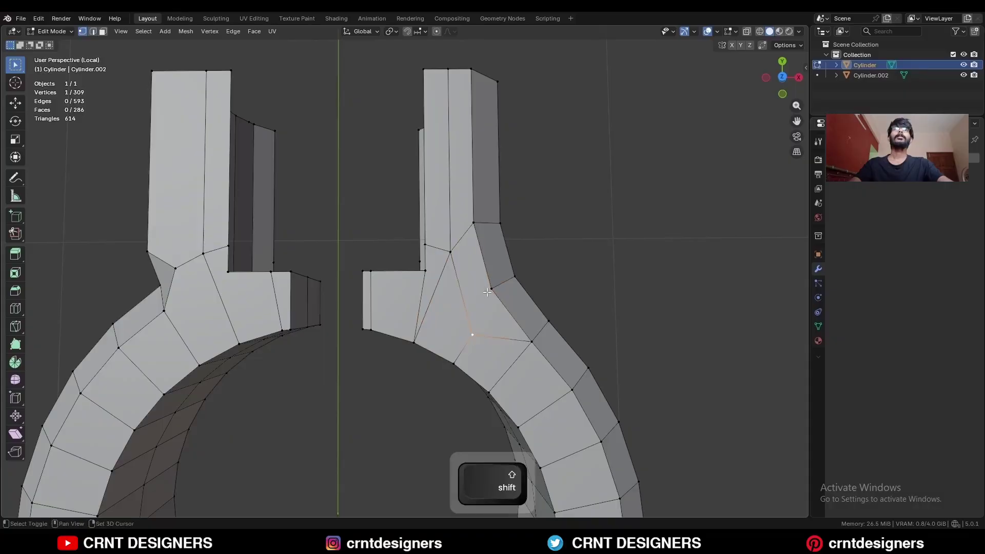
{"action": "key", "text": "m"}
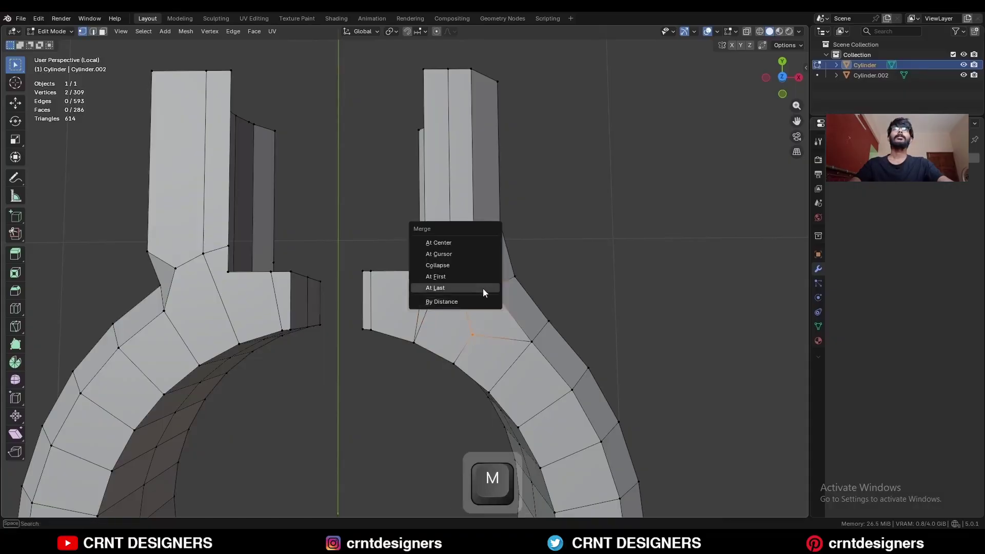
{"action": "left_click", "coordinate": [483, 289]}
Dissolve the diagonal edge running from the inner arc to the middle of the +X arm.
{"action": "key", "text": "2"}
{"action": "left_click", "coordinate": [467, 265]}
{"action": "middle_click_drag", "start_coordinate": [467, 266], "coordinate": [477, 310]}
{"action": "key", "text": "ctrl+x"}
Merge the vertex above the arm's inner corner into it, and replace the arm's leftover centre edge with one joining the corner to the outer bend.
{"action": "key", "text": "1"}
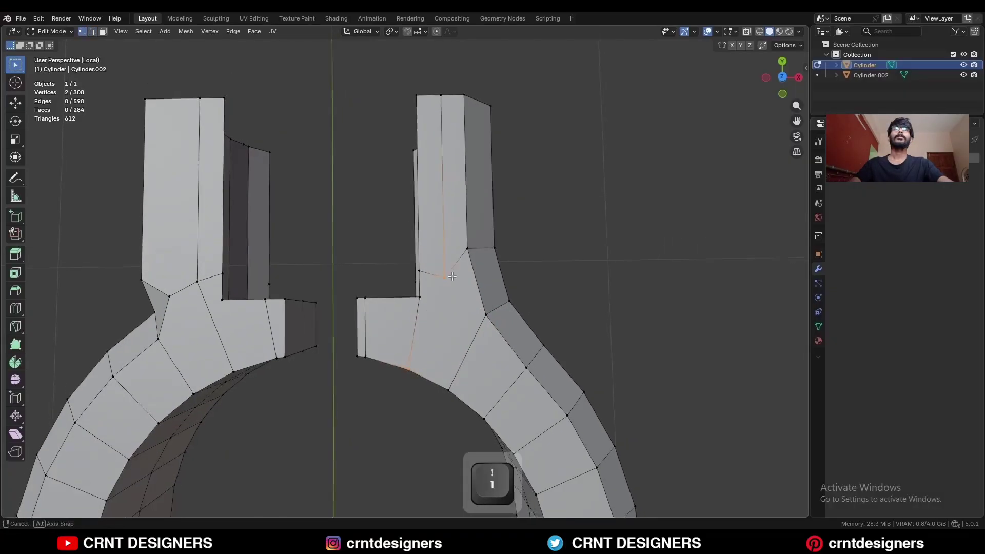
{"action": "left_click", "coordinate": [428, 255]}
{"action": "key", "text": "m"}
{"action": "left_click", "coordinate": [439, 275]}
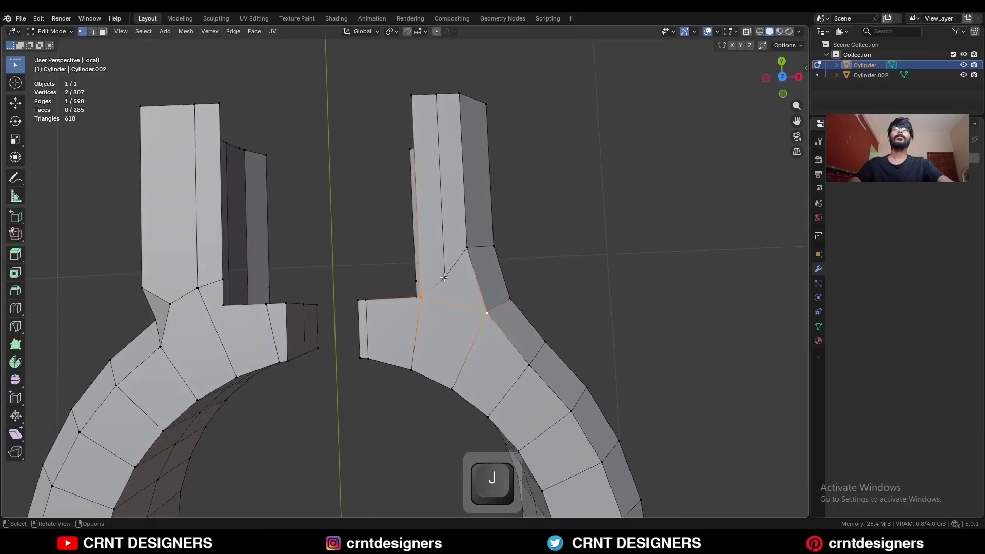
{"action": "key", "text": "ctrl+x"}
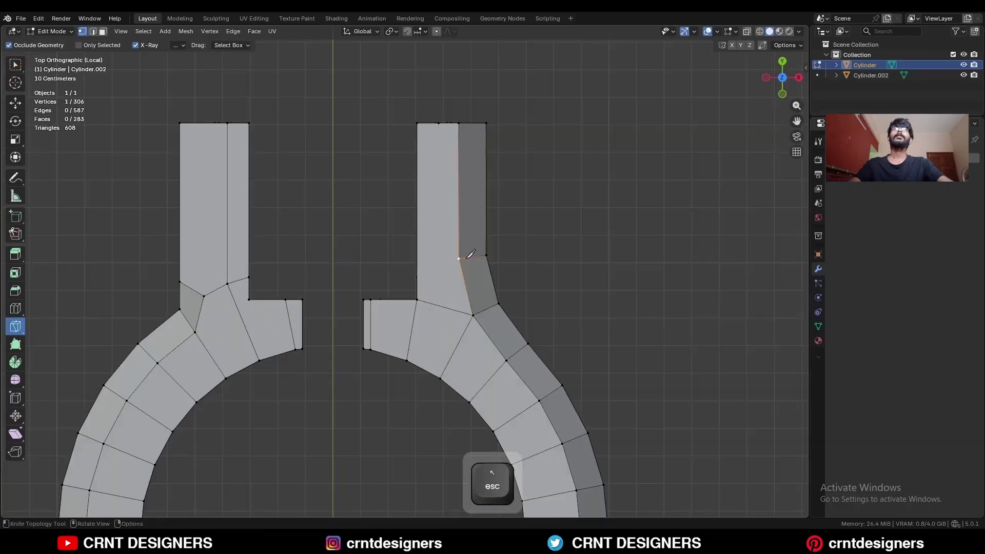
Knife-cut straight across the +X arm along X at its bend, and add a loop cut around the upper half of the ring's outer wall.
{"action": "key", "text": "x"}
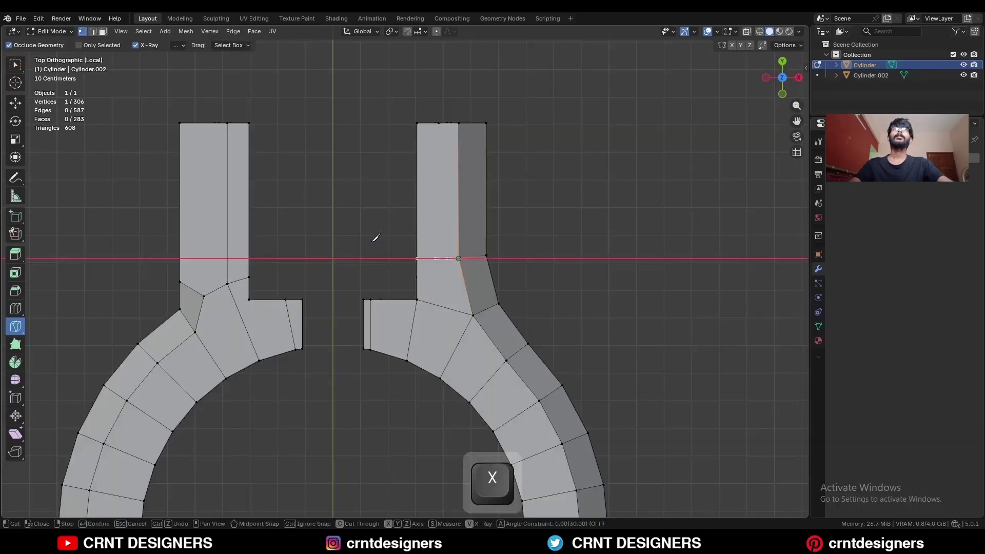
{"action": "key", "text": "space"}
{"action": "middle_click_drag", "start_coordinate": [502, 202], "coordinate": [513, 220]}
{"action": "key", "text": "ctrl+KP_1"}
{"action": "key", "text": "ctrl+r"}
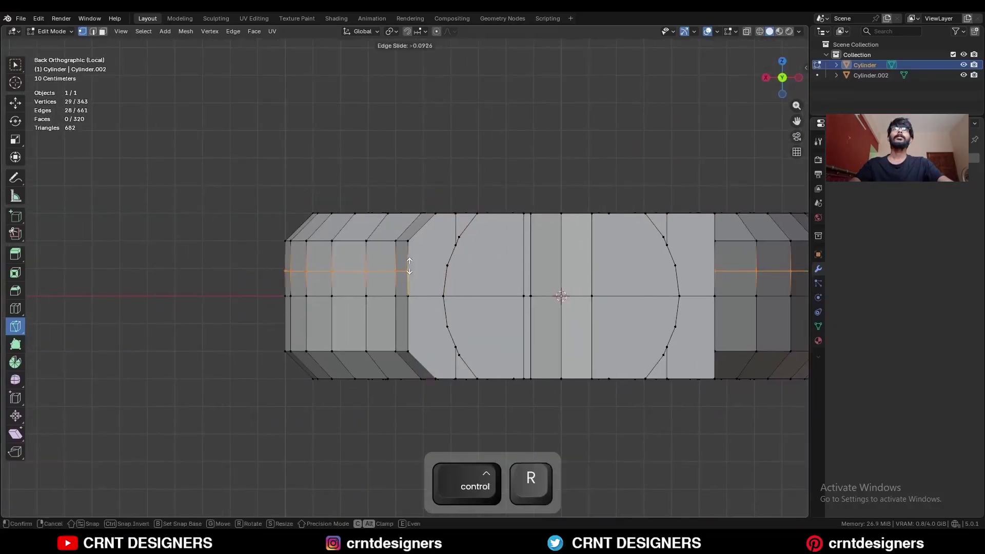
{"action": "left_click", "coordinate": [418, 251]}
Knife-cut horizontally across the +X arm's end face at the new loop and at the bevel's lower edge.
{"action": "middle_click_drag", "start_coordinate": [418, 251], "coordinate": [435, 284]}
{"action": "key", "text": "space"}
{"action": "key", "text": "space"}
{"action": "key", "text": "2"}
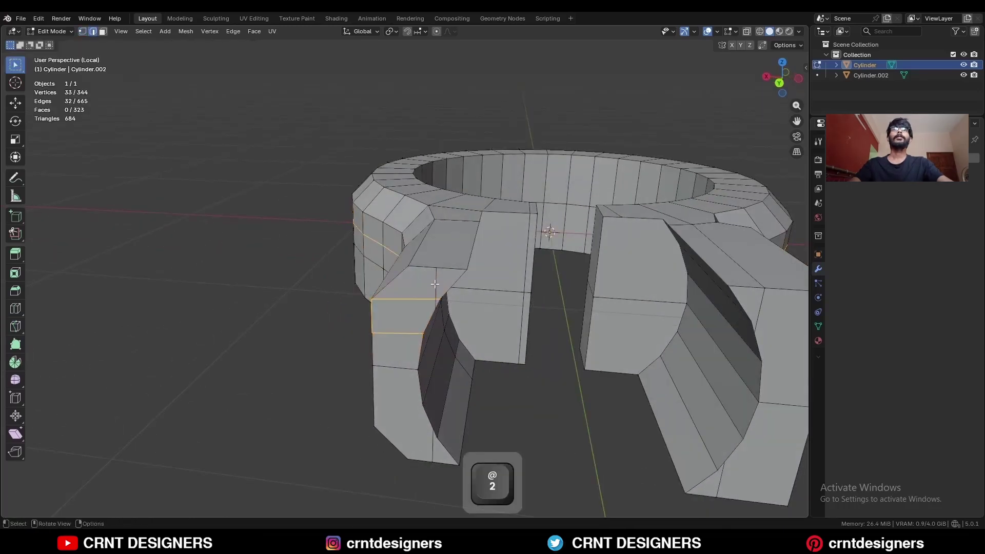
Dissolve the surplus edges on the +X arm and knife-cut horizontally across the front face of the block beside the gap.
{"action": "key", "text": "ctrl+x"}
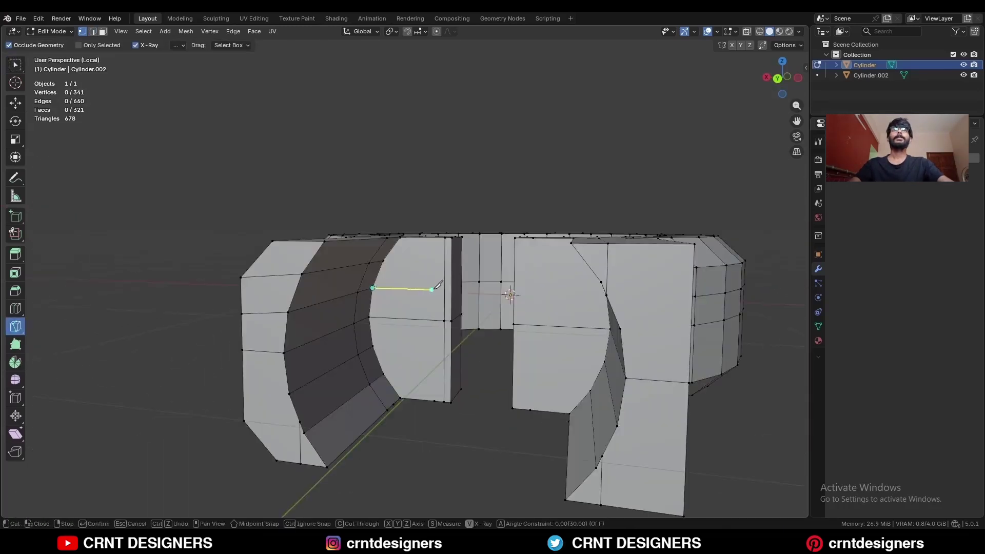
{"action": "left_click", "coordinate": [451, 289]}
{"action": "key", "text": "space"}
{"action": "middle_click_drag", "start_coordinate": [451, 289], "coordinate": [231, 316]}
{"action": "left_click", "coordinate": [451, 260]}
{"action": "key", "text": "space"}
Add two evenly spaced loop cuts around the upper half of the ring's inner wall.
{"action": "key", "text": "ctrl+r"}
{"action": "left_click", "coordinate": [489, 227]}
{"action": "right_click", "coordinate": [490, 226]}
{"action": "left_click", "coordinate": [167, 415]}
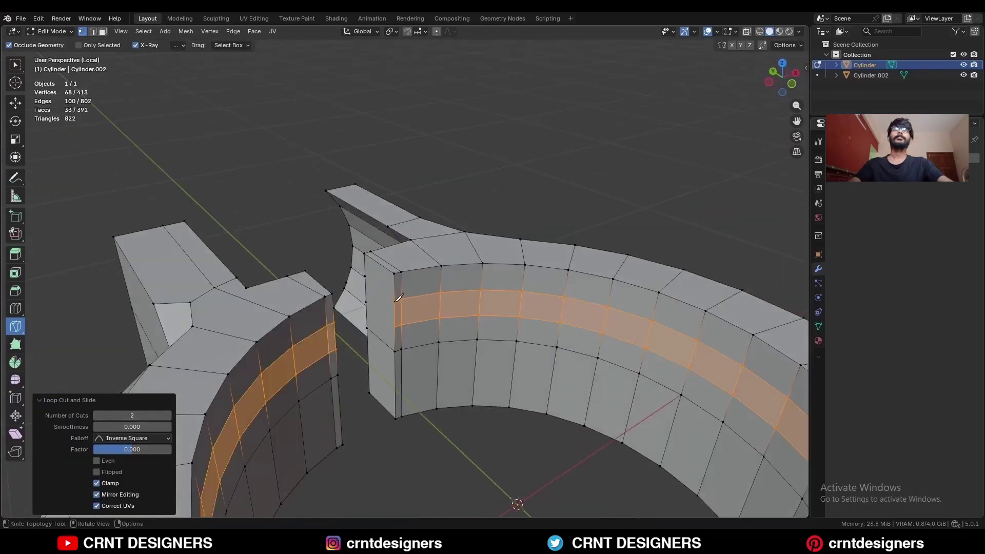
Knife-cut the ring's gap-facing end face horizontally at two heights so the new inner-wall loops continue across it.
{"action": "left_click", "coordinate": [367, 276]}
{"action": "key", "text": "space"}
{"action": "middle_click_drag", "start_coordinate": [369, 276], "coordinate": [387, 252]}
{"action": "left_click", "coordinate": [400, 303]}
{"action": "left_click", "coordinate": [371, 296]}
{"action": "key", "text": "space"}
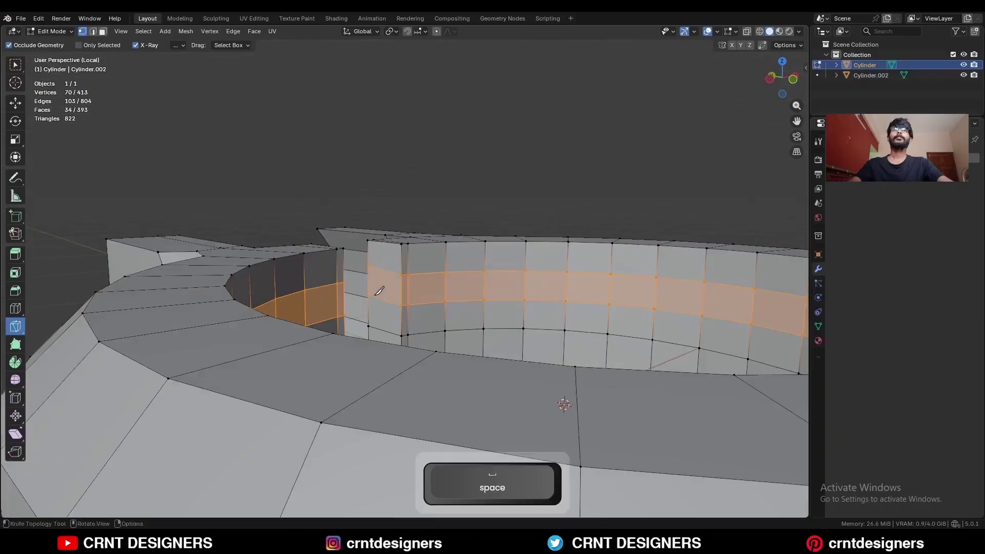
{"action": "middle_click_drag", "start_coordinate": [374, 294], "coordinate": [411, 269]}
{"action": "key", "text": "w"}
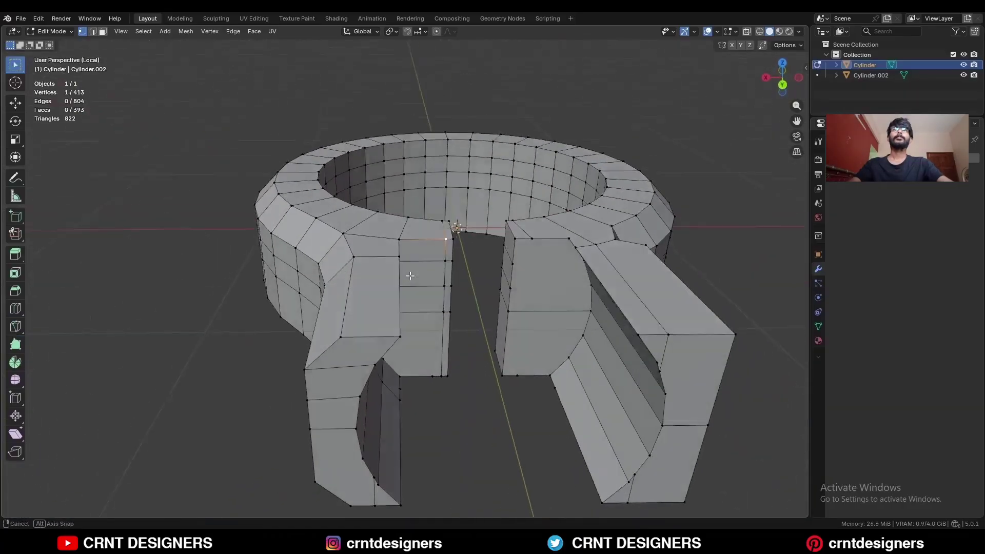
Symmetrize the whole mesh from +Z to -Z and clear the full selection.
{"action": "key", "text": "a"}
{"action": "left_click", "coordinate": [183, 32]}
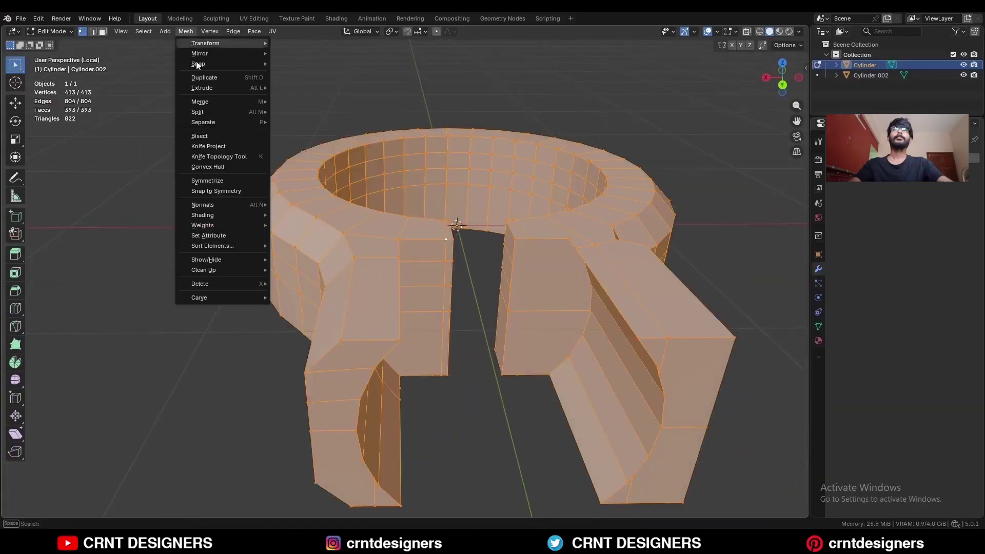
{"action": "left_click", "coordinate": [212, 179]}
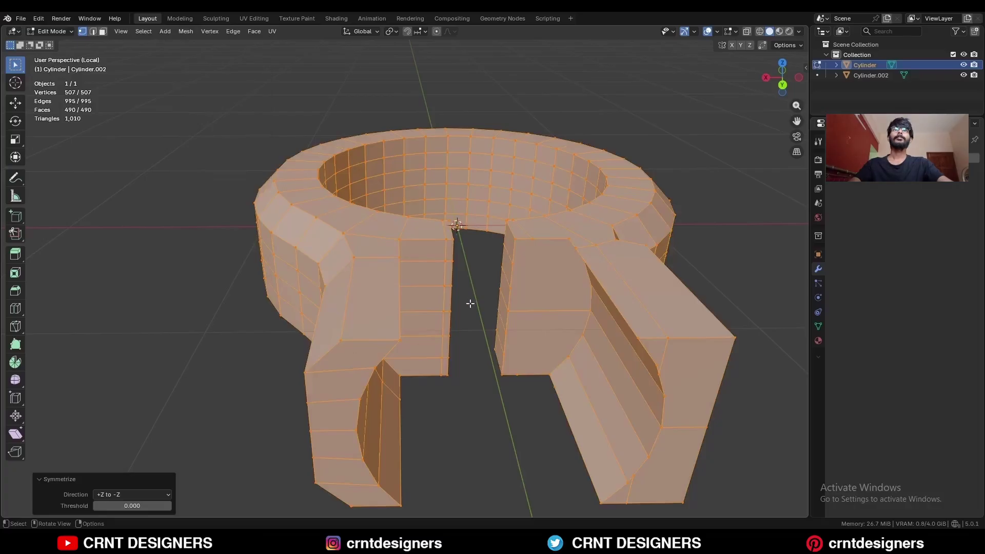
{"action": "middle_click_drag", "start_coordinate": [471, 303], "coordinate": [452, 319]}
{"action": "left_click", "coordinate": [454, 317]}
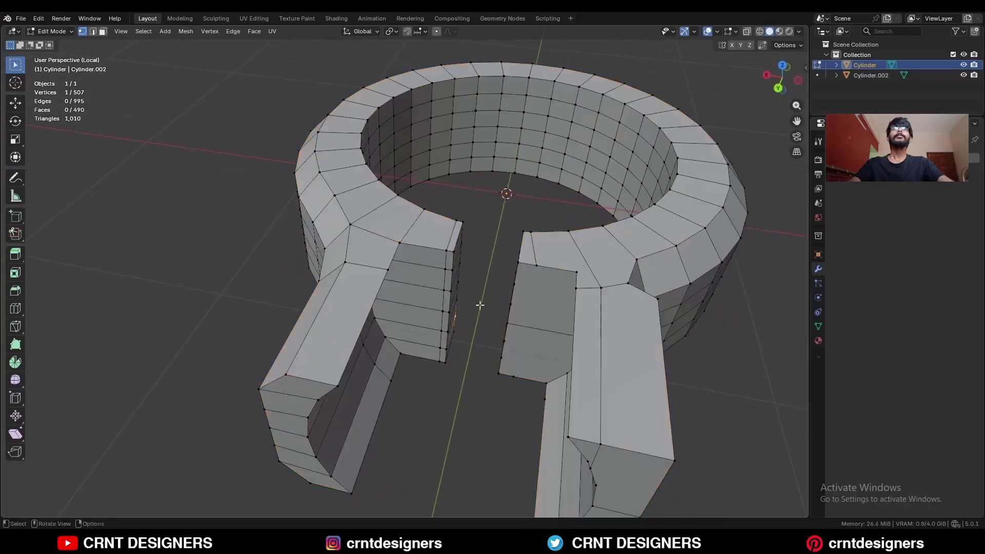
Delete all faces of the model's -X half, selecting them through the mesh in top view.
{"action": "left_click", "coordinate": [784, 65]}
{"action": "scroll", "coordinate": [401, 238], "scroll_direction": "down", "scroll_amount": 4}
{"action": "middle_click_drag", "start_coordinate": [400, 229], "coordinate": [441, 180], "text": "shift"}
{"action": "key", "text": "3"}
{"action": "key", "text": "alt+z"}
{"action": "left_click_drag", "start_coordinate": [431, 149], "coordinate": [308, 426]}
{"action": "key", "text": "x"}
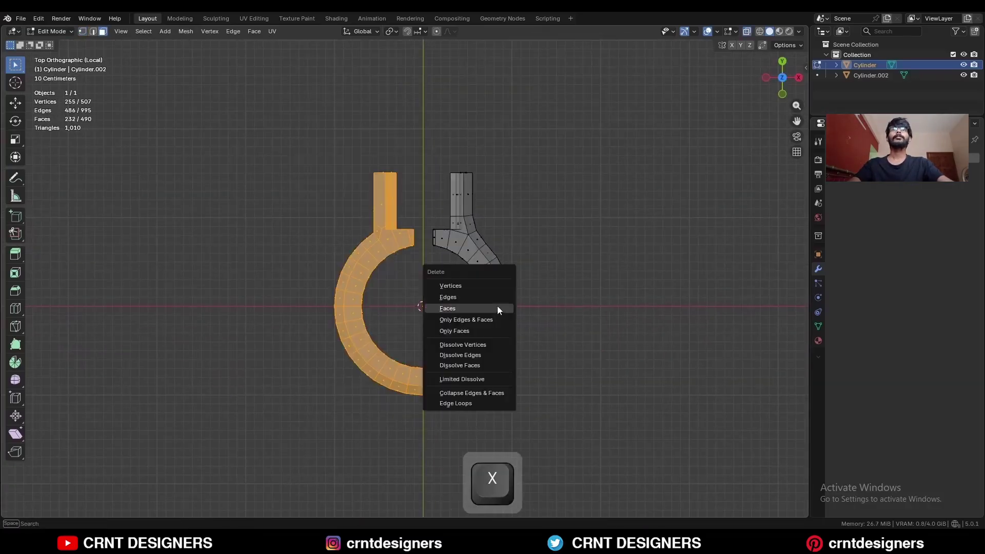
{"action": "left_click", "coordinate": [497, 309]}
{"action": "key", "text": "alt+z"}
Bevel the edge loops outlining the ring, the arm and the gap end with 2 segments and a profile shape of 1.000.
{"action": "middle_click_drag", "start_coordinate": [497, 309], "coordinate": [440, 185]}
{"action": "middle_click_drag", "start_coordinate": [440, 229], "coordinate": [504, 264]}
{"action": "key", "text": "2"}
{"action": "left_click", "coordinate": [422, 371], "text": "alt"}
{"action": "middle_click_drag", "start_coordinate": [441, 226], "coordinate": [426, 260]}
{"action": "left_click", "coordinate": [433, 367], "text": "alt+shift"}
{"action": "left_click", "coordinate": [513, 274], "text": "alt+shift"}
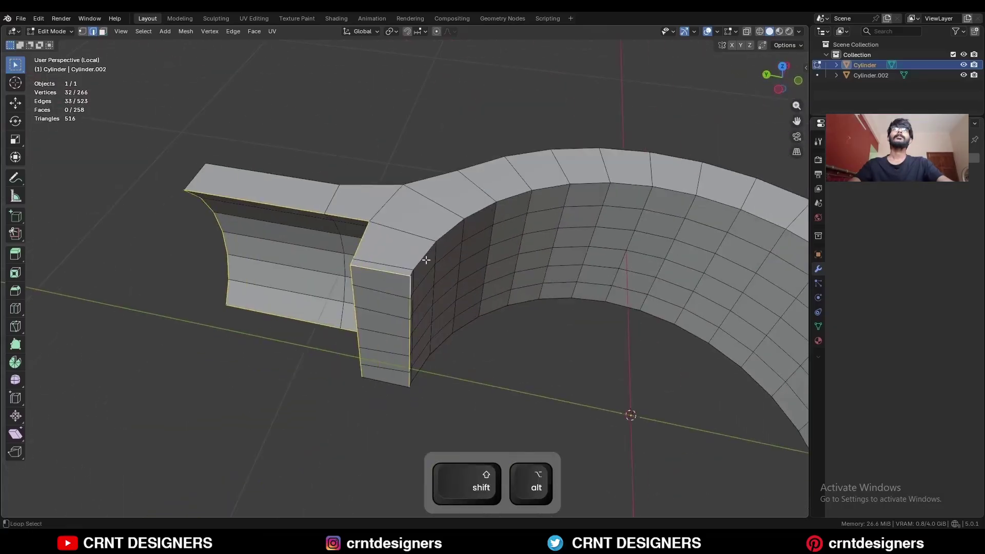
{"action": "middle_click_drag", "start_coordinate": [409, 390], "coordinate": [514, 235]}
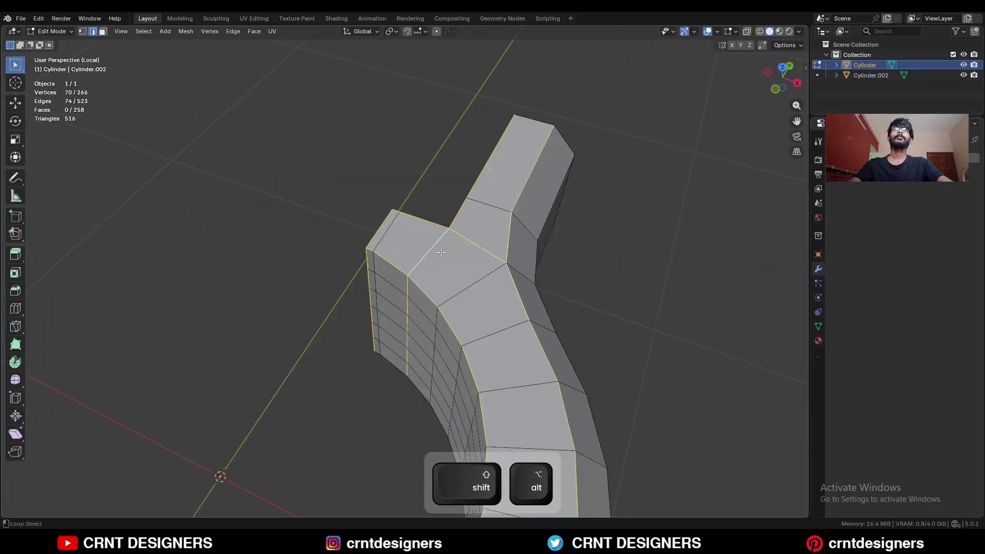
{"action": "left_click", "coordinate": [461, 282], "text": "alt+shift"}
{"action": "middle_click_drag", "start_coordinate": [440, 252], "coordinate": [359, 284]}
{"action": "left_click", "coordinate": [464, 329], "text": "alt+shift"}
{"action": "middle_click_drag", "start_coordinate": [465, 329], "coordinate": [457, 284]}
{"action": "key", "text": "ctrl+b"}
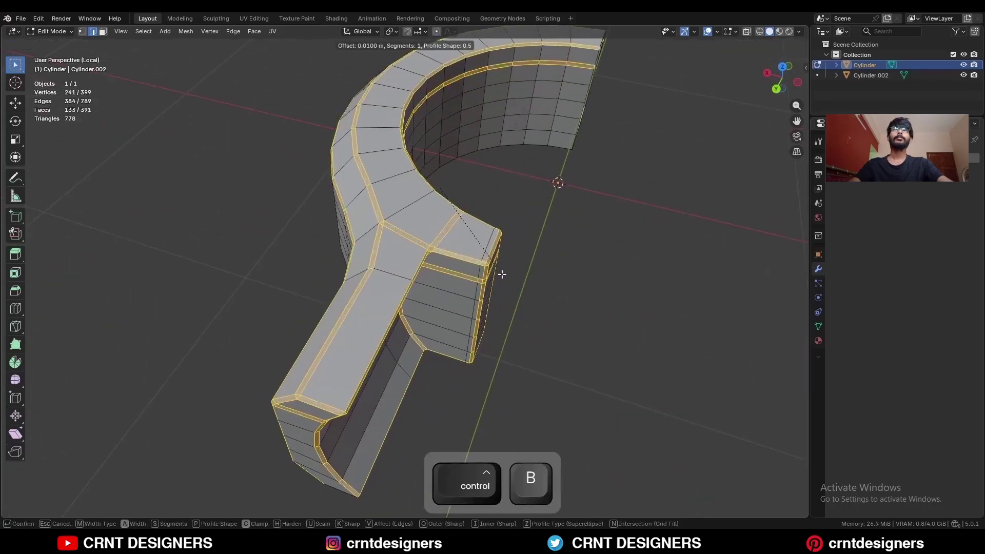
{"action": "left_click", "coordinate": [504, 280]}
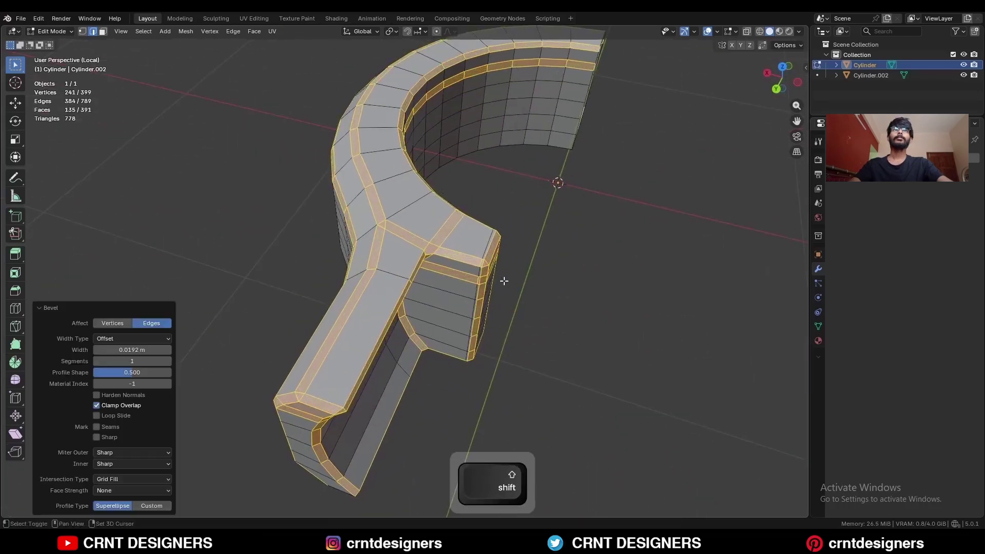
{"action": "left_click", "coordinate": [169, 362]}
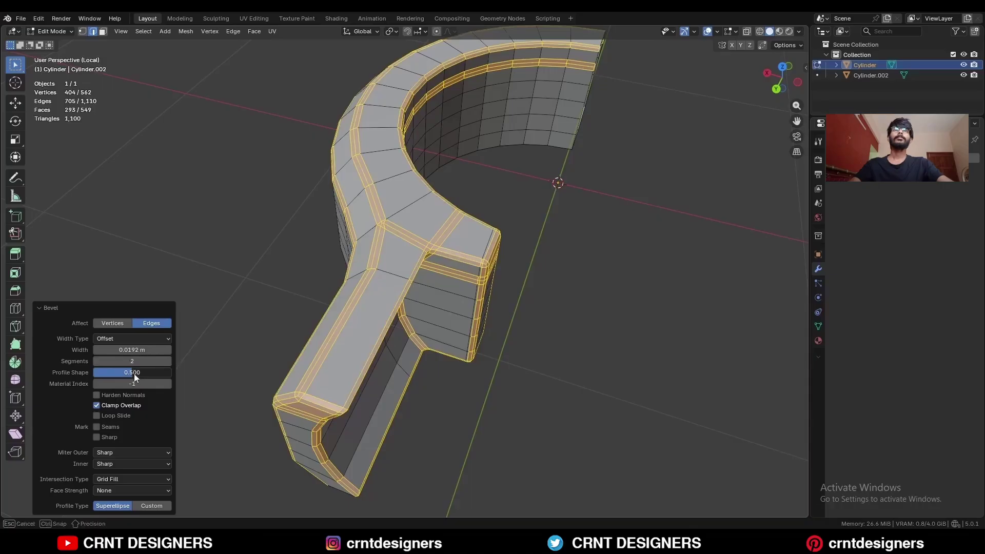
{"action": "left_click_drag", "start_coordinate": [134, 374], "coordinate": [210, 372]}
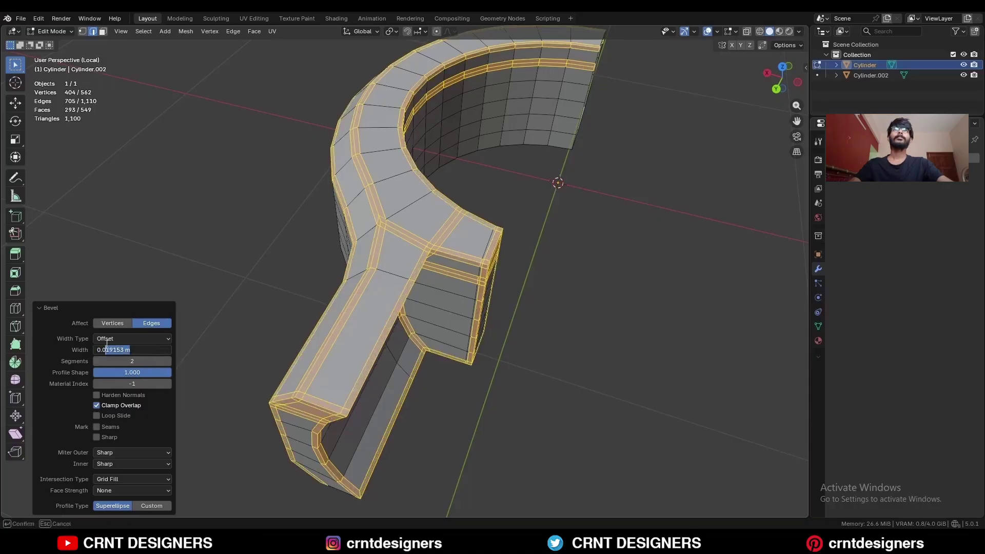
Connect the two bevel vertices at the arm's outer bend and dissolve the leftover bevel edges around that junction.
{"action": "middle_click_drag", "start_coordinate": [402, 264], "coordinate": [500, 271]}
{"action": "key", "text": "1"}
{"action": "middle_click_drag", "start_coordinate": [487, 334], "coordinate": [480, 233], "text": "ctrl"}
{"action": "left_click", "coordinate": [482, 340]}
{"action": "left_click", "coordinate": [495, 333], "text": "shift"}
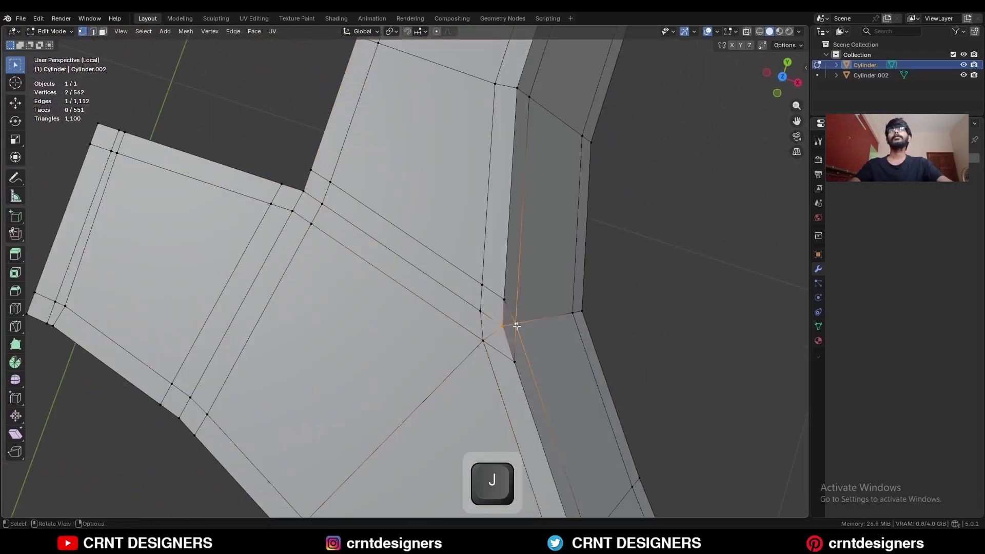
{"action": "scroll", "coordinate": [495, 352], "scroll_direction": "down", "scroll_amount": 3}
{"action": "key", "text": "ctrl+x"}
{"action": "middle_click_drag", "start_coordinate": [495, 352], "coordinate": [476, 302]}
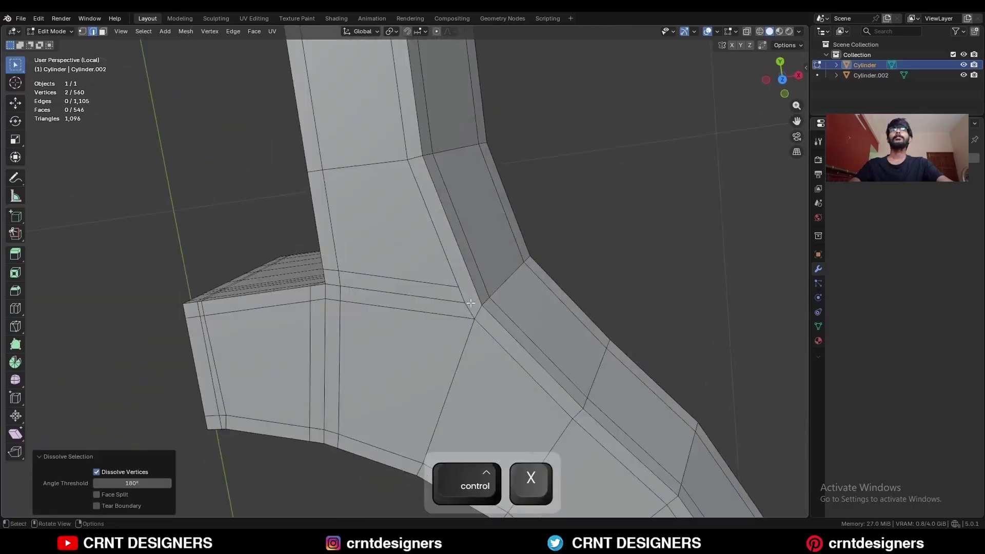
{"action": "key", "text": "ctrl+x"}
Connect the vertices across the bevel strip at the arm's inner corner and dissolve the redundant edges beside them.
{"action": "key", "text": "1"}
{"action": "left_click", "coordinate": [480, 284]}
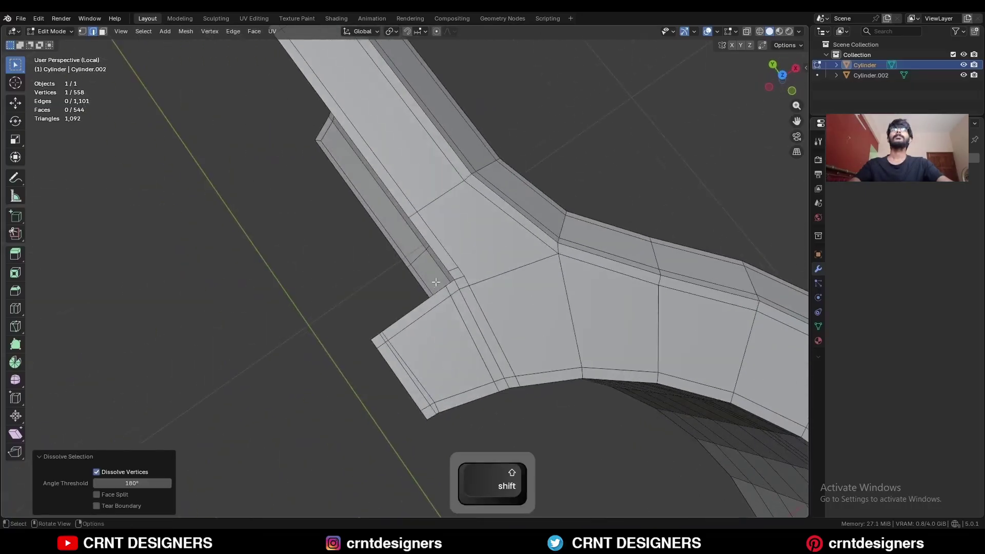
{"action": "key", "text": "2"}
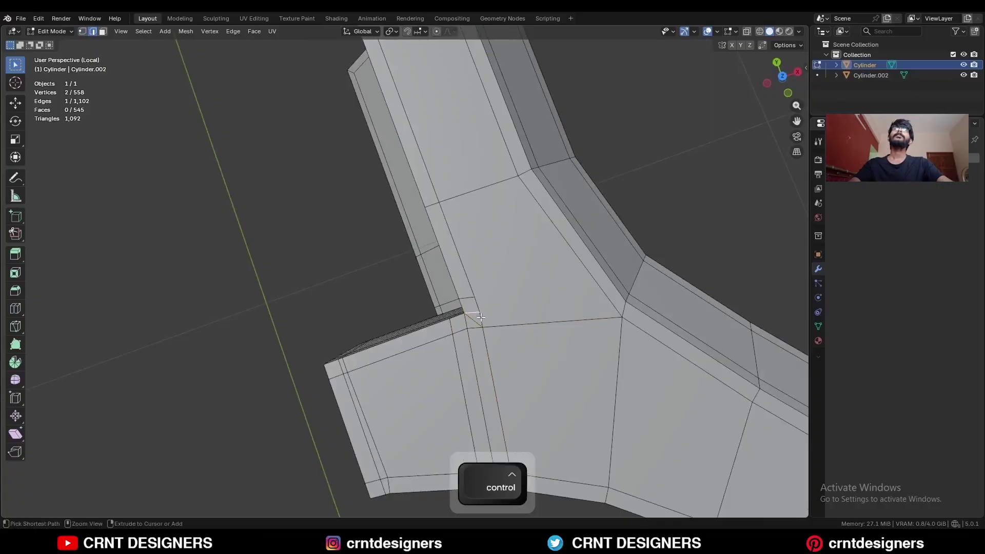
{"action": "key", "text": "ctrl+x"}
{"action": "key", "text": "ctrl+x"}
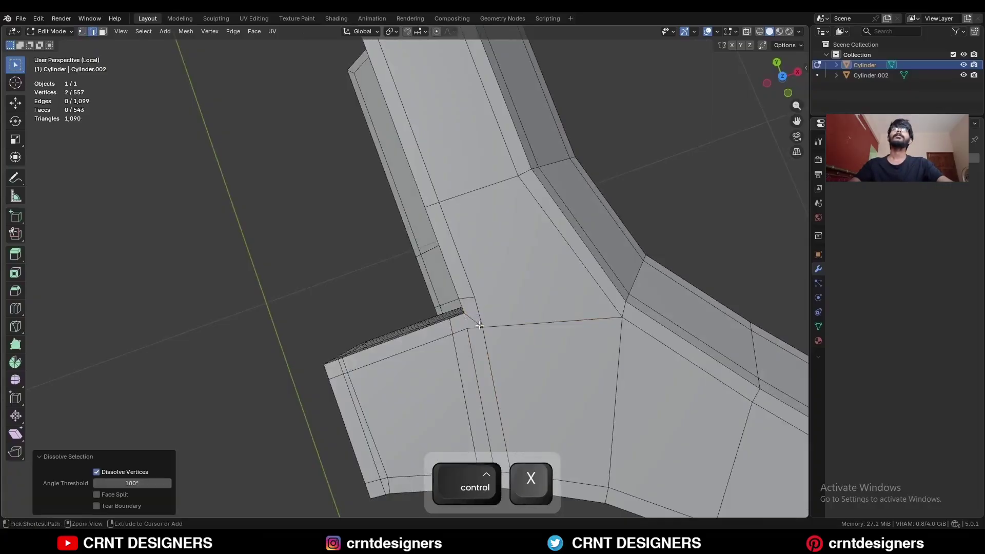
Merge the two neighbouring bevel vertices at the arm's inner corner and dissolve the surplus edge loop running down from them.
{"action": "middle_click_drag", "start_coordinate": [473, 323], "coordinate": [408, 255]}
{"action": "key", "text": "1"}
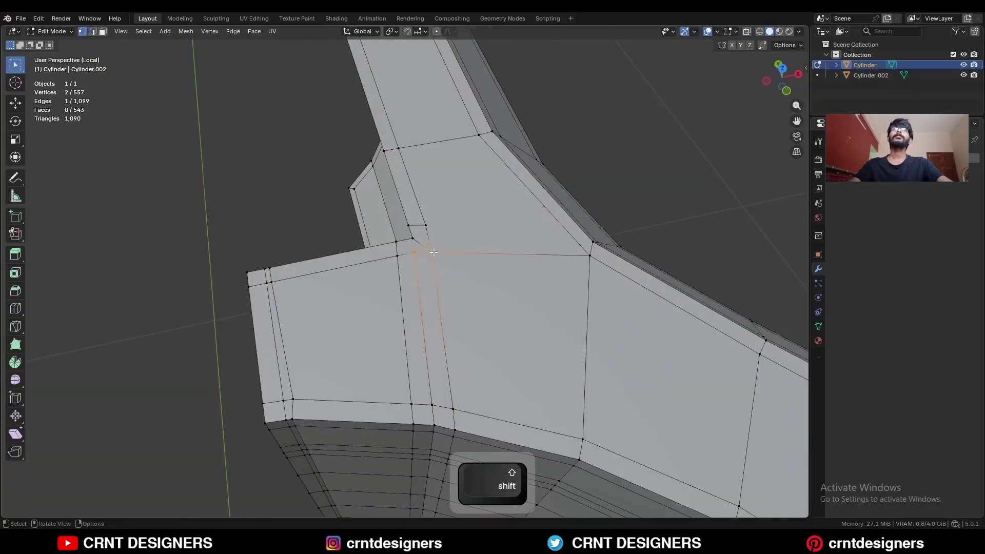
{"action": "key", "text": "m"}
{"action": "left_click", "coordinate": [433, 252]}
{"action": "key", "text": "2"}
{"action": "left_click", "coordinate": [438, 288], "text": "alt"}
{"action": "middle_click_drag", "start_coordinate": [438, 288], "coordinate": [462, 256]}
{"action": "key", "text": "ctrl+x"}
Dissolve the extra edge loop running around the block just behind its gap-facing end.
{"action": "middle_click_drag", "start_coordinate": [431, 256], "coordinate": [482, 247]}
{"action": "left_click", "coordinate": [336, 242], "text": "alt"}
{"action": "middle_click_drag", "start_coordinate": [336, 242], "coordinate": [382, 308]}
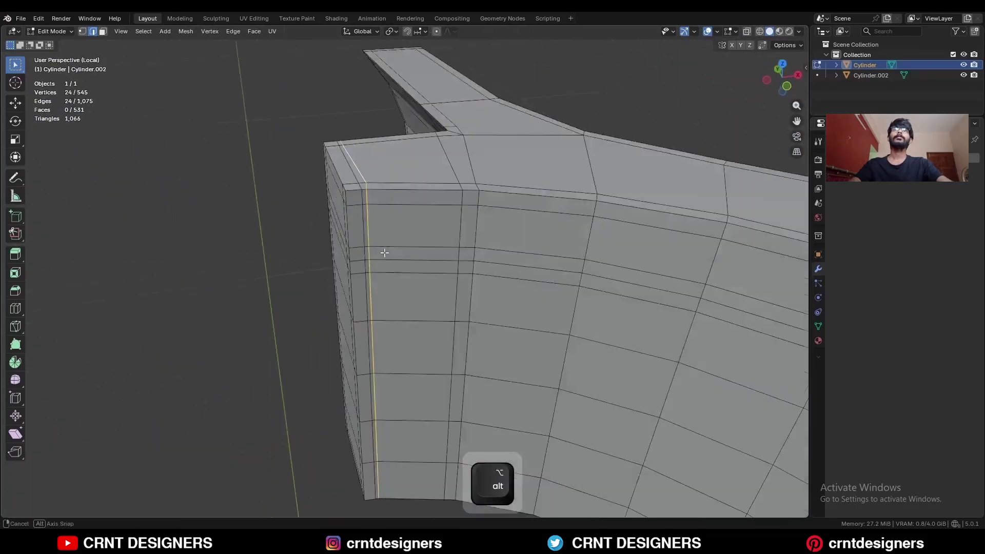
{"action": "key", "text": "ctrl+x"}
Apply Set Flow to the vertical run of edges on the ring's inner wall near the arm's inner corner.
{"action": "left_click", "coordinate": [446, 249]}
{"action": "left_click", "coordinate": [472, 324], "text": "ctrl+shift"}
{"action": "middle_click_drag", "start_coordinate": [433, 395], "coordinate": [544, 316]}
{"action": "key", "text": "ctrl+e"}
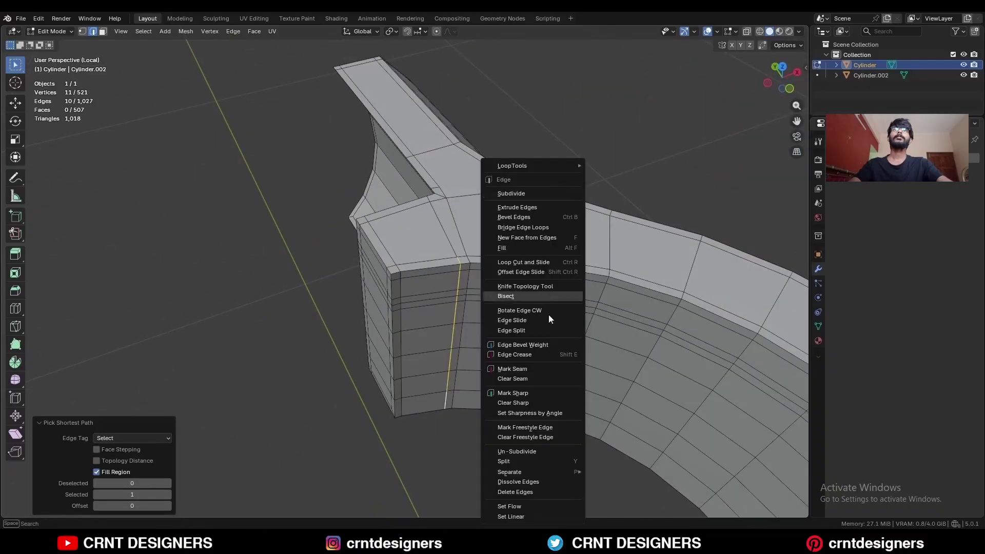
{"action": "left_click", "coordinate": [524, 506]}
Symmetrize the remaining half from +Z to -Z to copy the cleaned-up upper topology downward, and deselect everything.
{"action": "middle_click_drag", "start_coordinate": [529, 480], "coordinate": [423, 219]}
{"action": "key", "text": "a"}
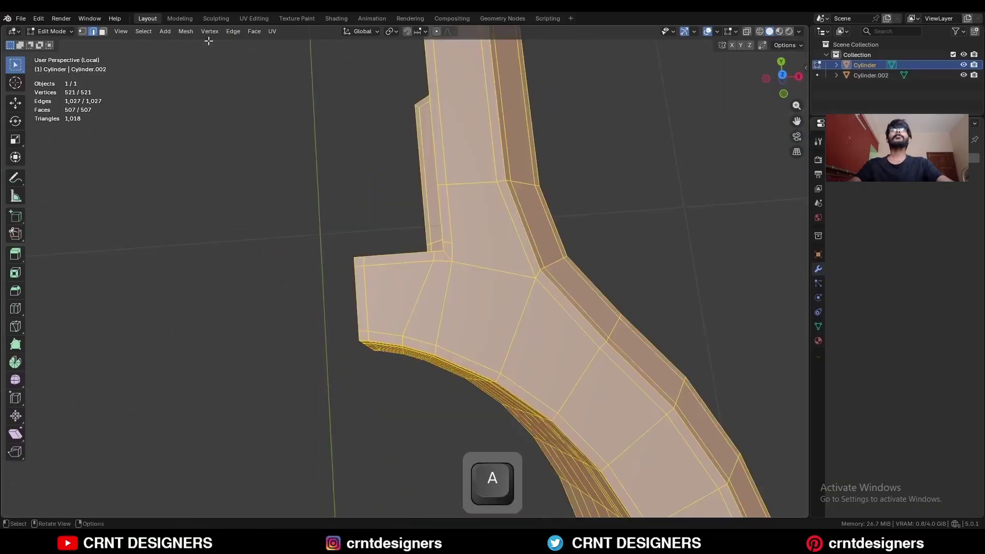
{"action": "left_click", "coordinate": [185, 31]}
{"action": "left_click", "coordinate": [210, 183]}
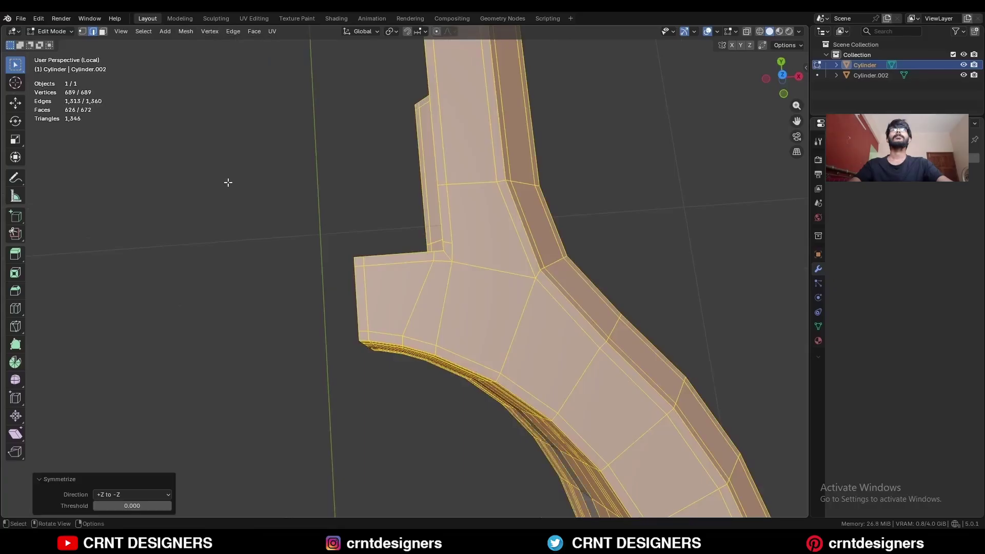
{"action": "key", "text": "alt+a"}
Add a centred loop cut down the arm's outer side at the bend and smooth it with Set Flow.
{"action": "middle_click_drag", "start_coordinate": [581, 253], "coordinate": [470, 323]}
{"action": "key", "text": "ctrl+r"}
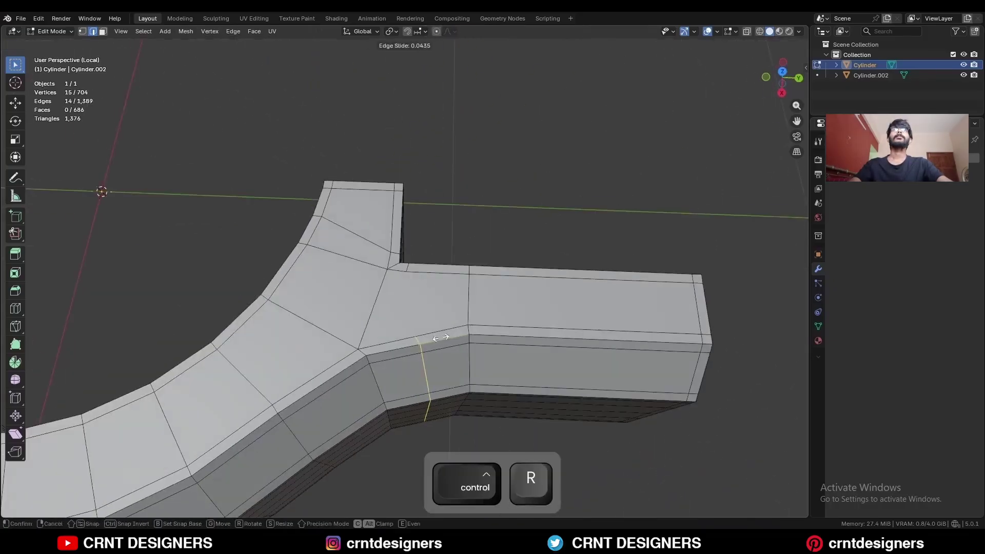
{"action": "left_click", "coordinate": [471, 323]}
{"action": "right_click", "coordinate": [470, 323]}
{"action": "key", "text": "ctrl+e"}
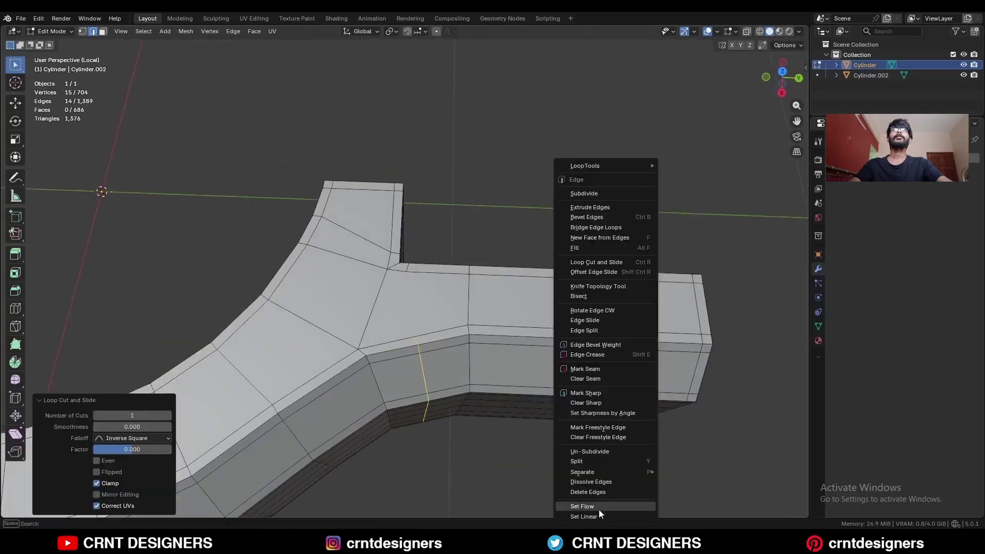
{"action": "left_click", "coordinate": [582, 506]}
Connect the new loop's upper vertex to the vertex at the arm's inner corner across the top face, and leave Edit Mode.
{"action": "key", "text": "alt+a"}
{"action": "key", "text": "1"}
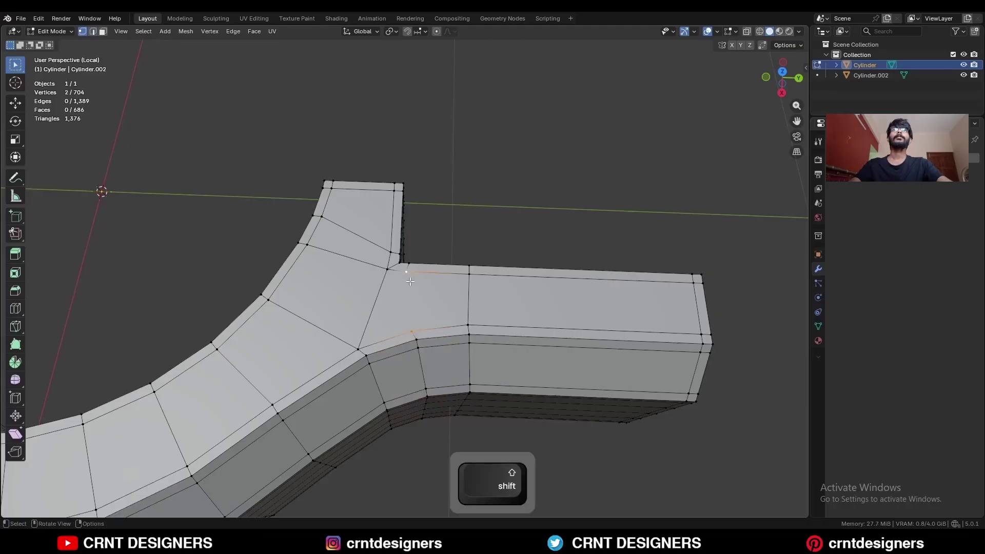
{"action": "key", "text": "Tab"}
Add a level 2 Subdivision modifier to the model and turn off its display in Edit Mode.
{"action": "middle_click_drag", "start_coordinate": [423, 255], "coordinate": [446, 281]}
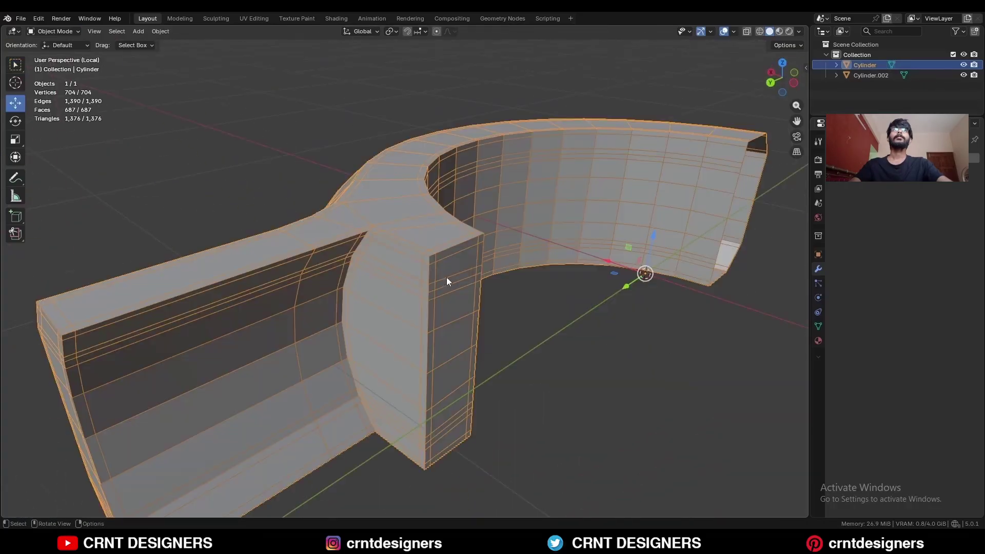
{"action": "key", "text": "ctrl+2"}
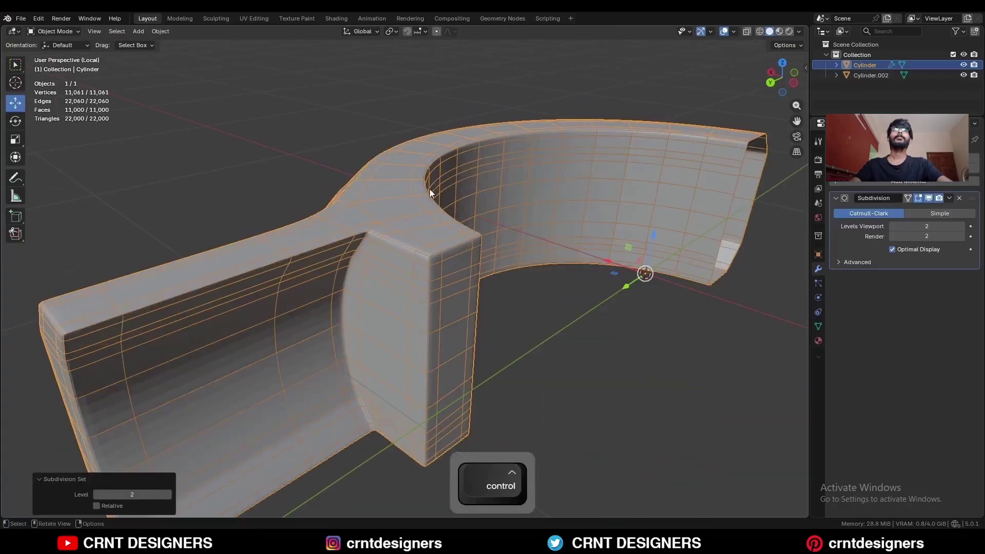
{"action": "key", "text": "Tab"}
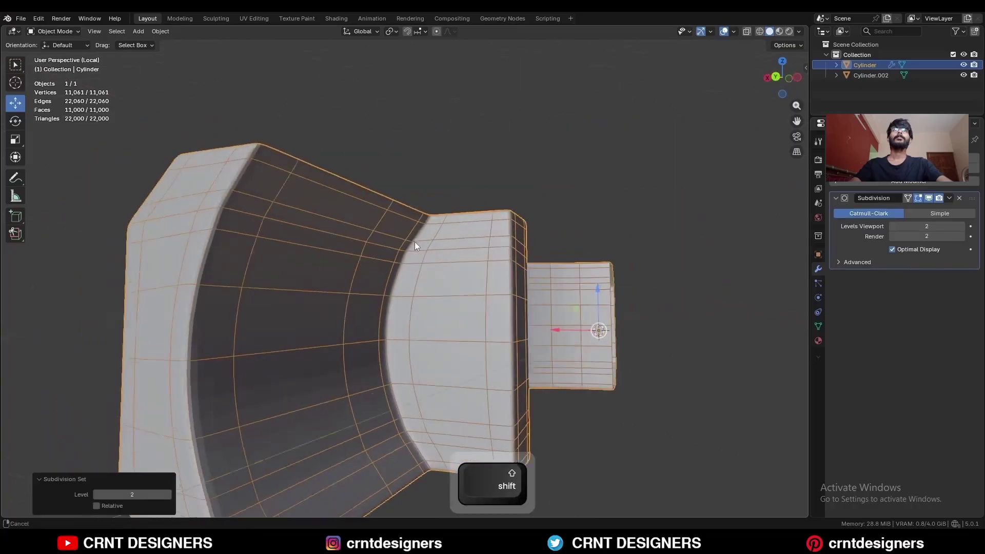
{"action": "left_click", "coordinate": [918, 199]}
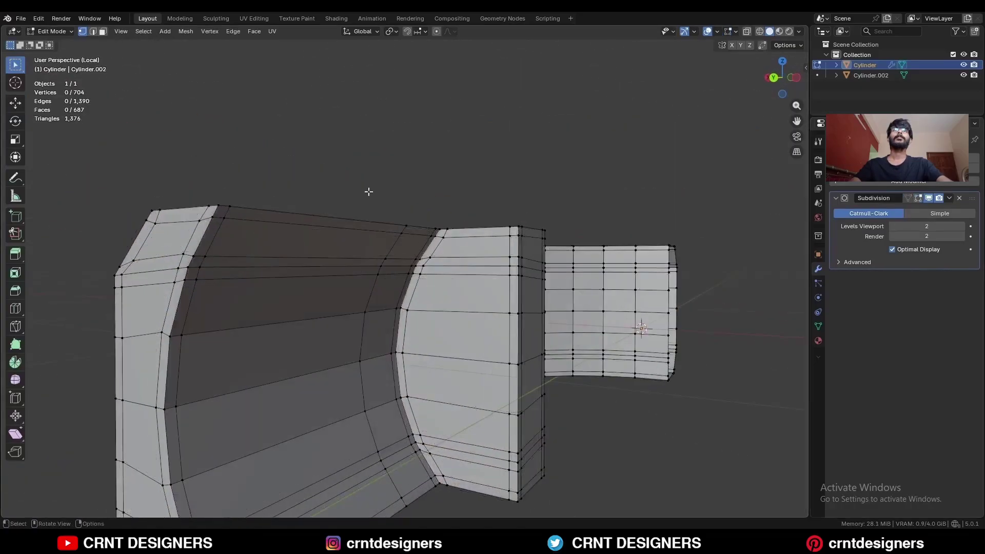
Merge the three vertices near the upper outer corner of the arm's end face at the last one selected.
{"action": "middle_click_drag", "start_coordinate": [368, 191], "coordinate": [418, 311]}
{"action": "key", "text": "1"}
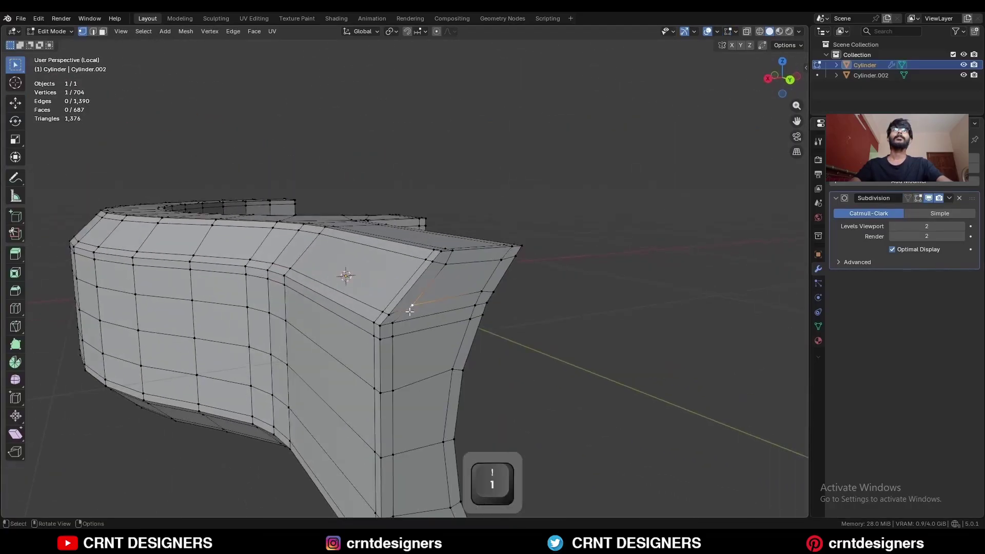
{"action": "key", "text": "m"}
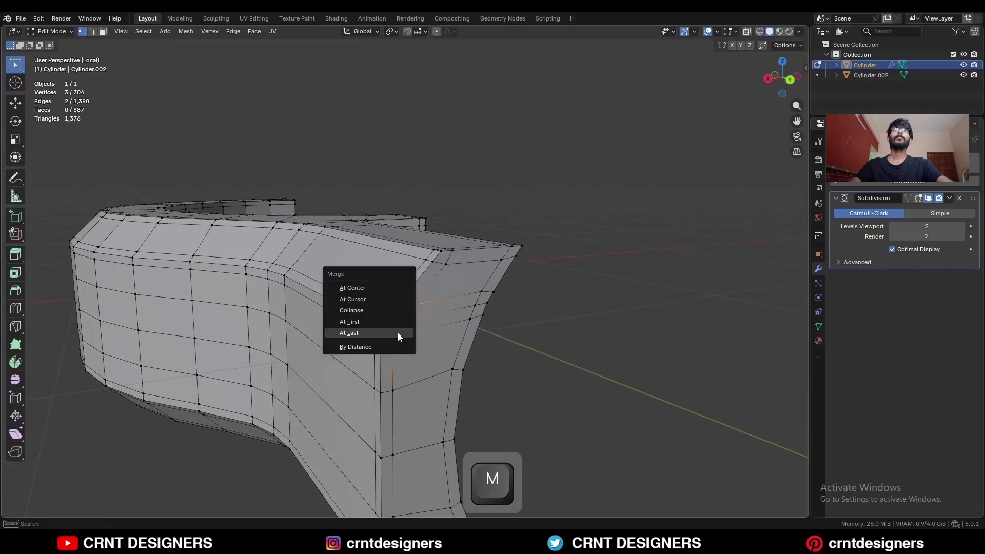
{"action": "left_click", "coordinate": [398, 333]}
Dissolve the two surplus upper horizontal loops running along the arm's recess, the gap end and the ring's inner wall.
{"action": "key", "text": "2"}
{"action": "middle_click_drag", "start_coordinate": [468, 306], "coordinate": [390, 291]}
{"action": "left_click", "coordinate": [327, 268], "text": "alt+shift"}
{"action": "key", "text": "ctrl+x"}
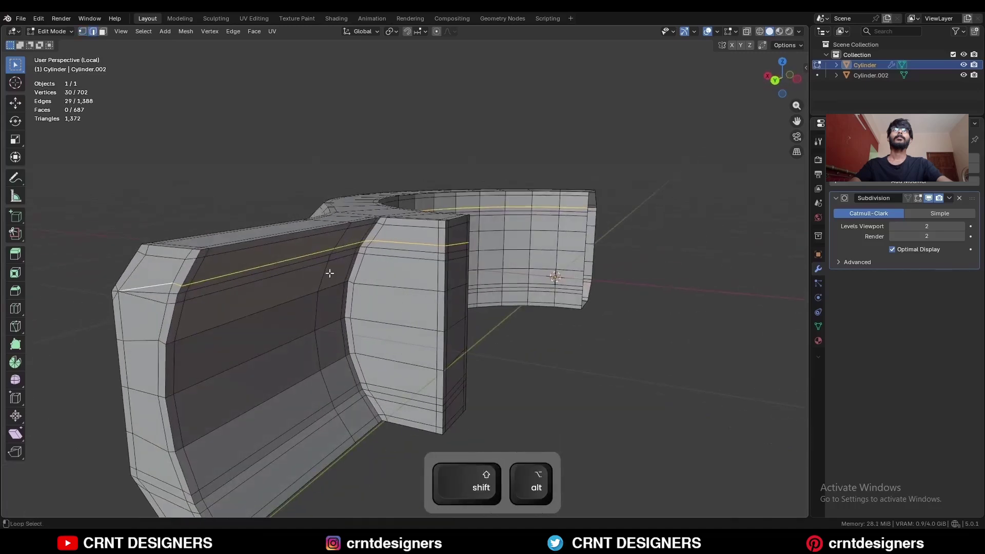
{"action": "left_click", "coordinate": [273, 316]}
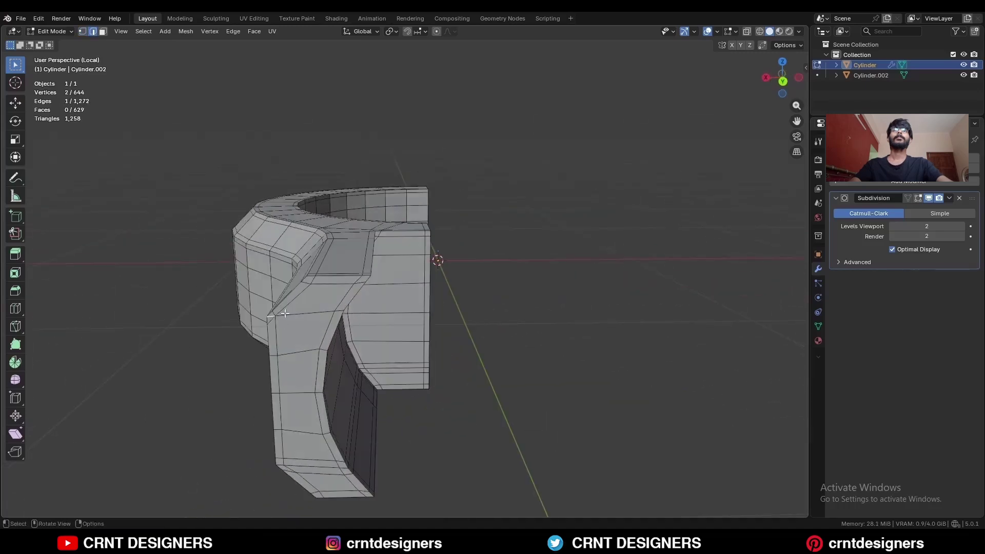
Dissolve the selected edge near the arm's outer corner, and symmetrize the whole half-ring mesh.
{"action": "key", "text": "ctrl+x"}
{"action": "middle_click_drag", "start_coordinate": [273, 316], "coordinate": [322, 152]}
{"action": "key", "text": "a"}
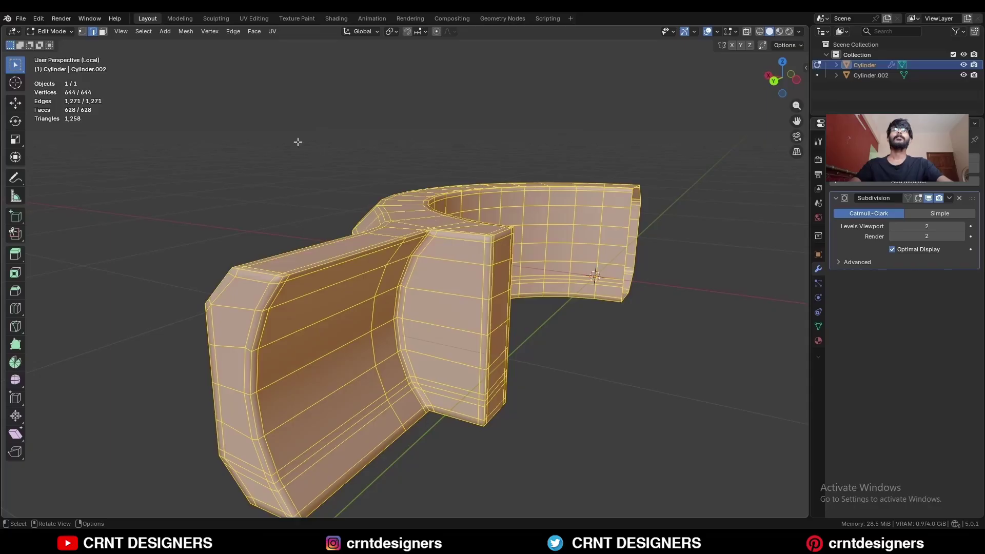
{"action": "left_click", "coordinate": [185, 31]}
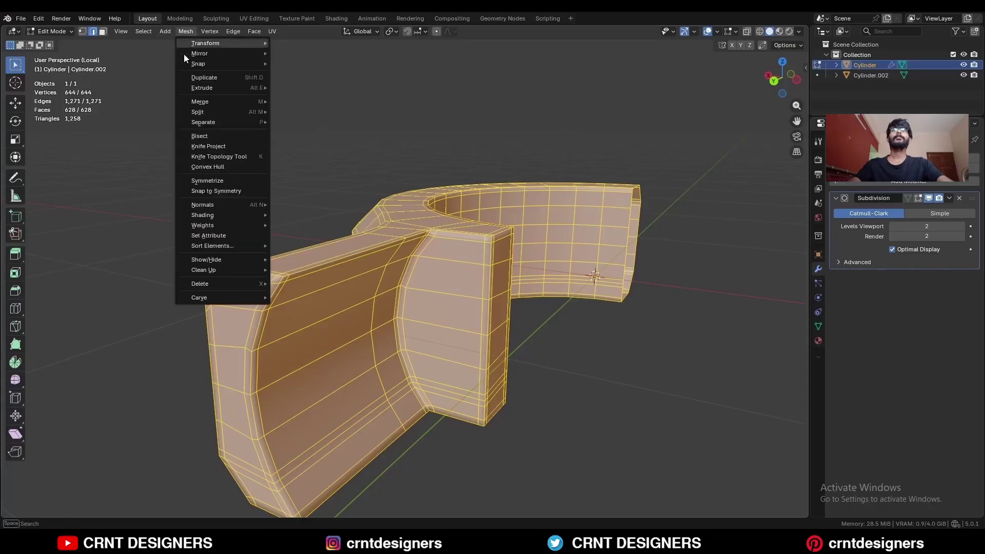
{"action": "left_click", "coordinate": [211, 181]}
{"action": "left_click", "coordinate": [368, 189]}
Add two evenly spaced loop cuts across the arm's length and leave Edit Mode.
{"action": "middle_click_drag", "start_coordinate": [368, 188], "coordinate": [289, 262]}
{"action": "key", "text": "ctrl+r"}
{"action": "left_click", "coordinate": [310, 212]}
{"action": "right_click", "coordinate": [311, 212]}
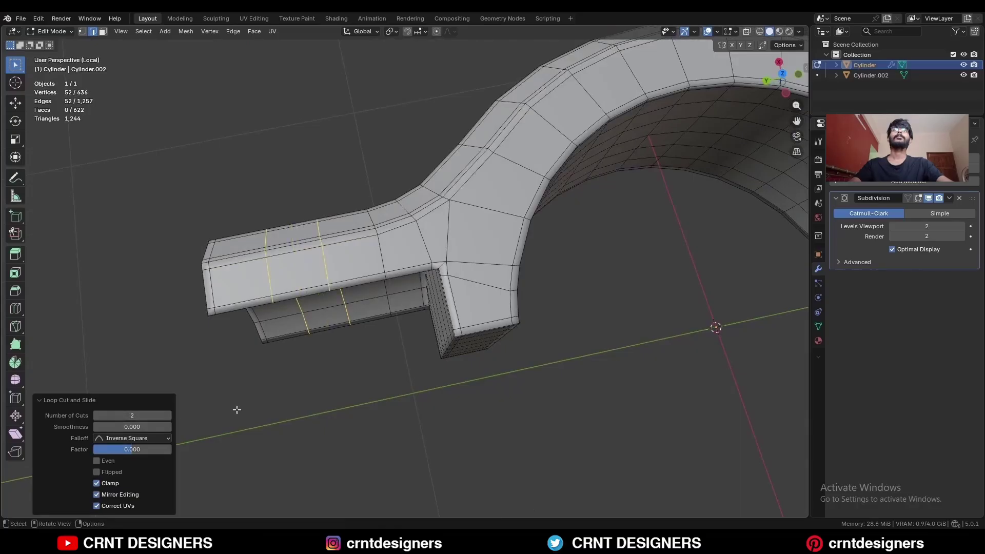
{"action": "key", "text": "Tab"}
Leave local view, restore the overlays, and shorten the cylinder by moving its outer end face along Y toward the ring.
{"action": "left_click", "coordinate": [363, 380]}
{"action": "key", "text": "slash"}
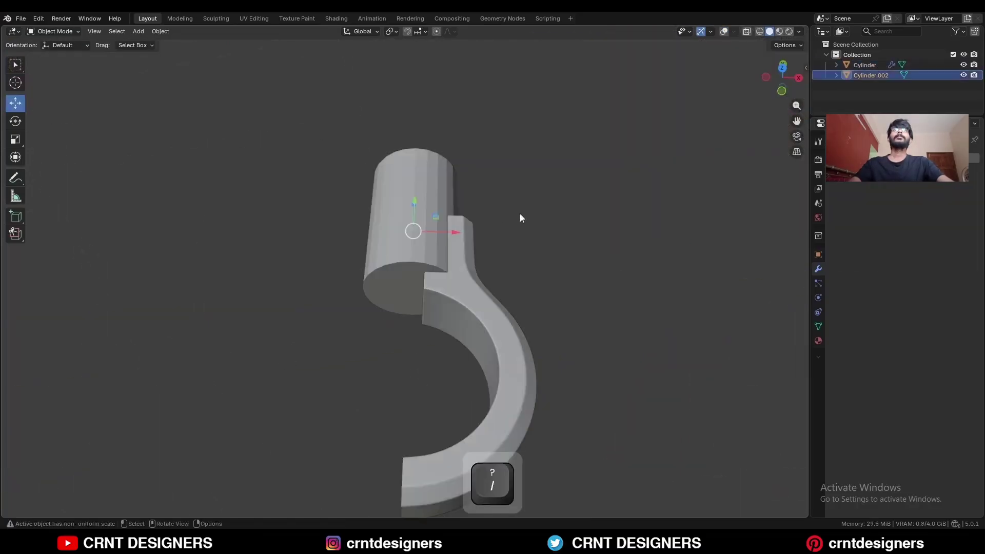
{"action": "middle_click_drag", "start_coordinate": [519, 214], "coordinate": [435, 229]}
{"action": "key", "text": "shift+alt+z"}
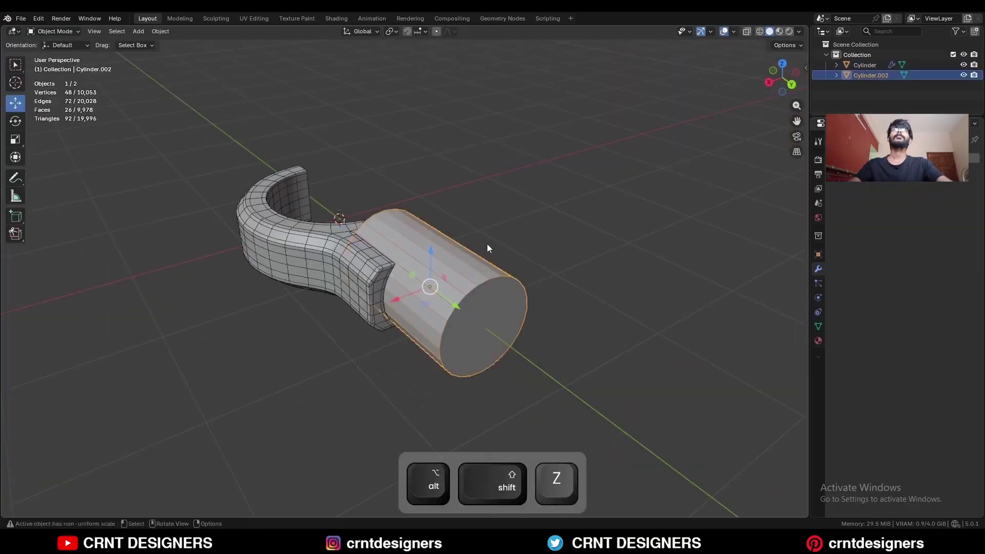
{"action": "key", "text": "Tab"}
{"action": "left_click", "coordinate": [497, 313]}
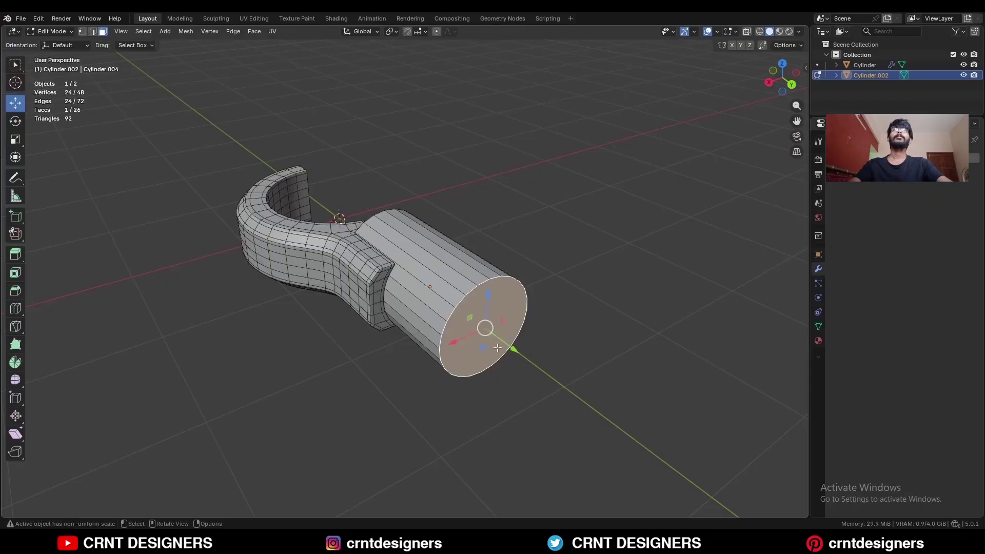
{"action": "left_click_drag", "start_coordinate": [514, 349], "coordinate": [474, 320]}
Apply the cylinder's scale, and chamfer the rim of its outer end with a single-segment bevel.
{"action": "key", "text": "Tab"}
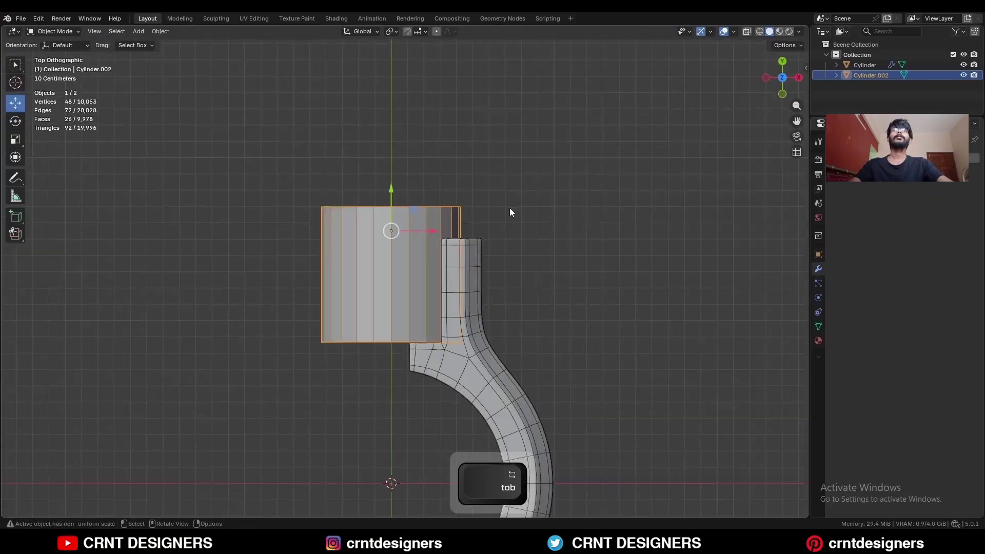
{"action": "key", "text": "ctrl+a"}
{"action": "left_click", "coordinate": [497, 216]}
{"action": "key", "text": "Tab"}
{"action": "mouse_move", "coordinate": [497, 216]}
{"action": "middle_mouse_down"}
{"action": "mouse_move", "coordinate": [468, 220]}
{"action": "mouse_move", "coordinate": [502, 226]}
{"action": "middle_mouse_up"}
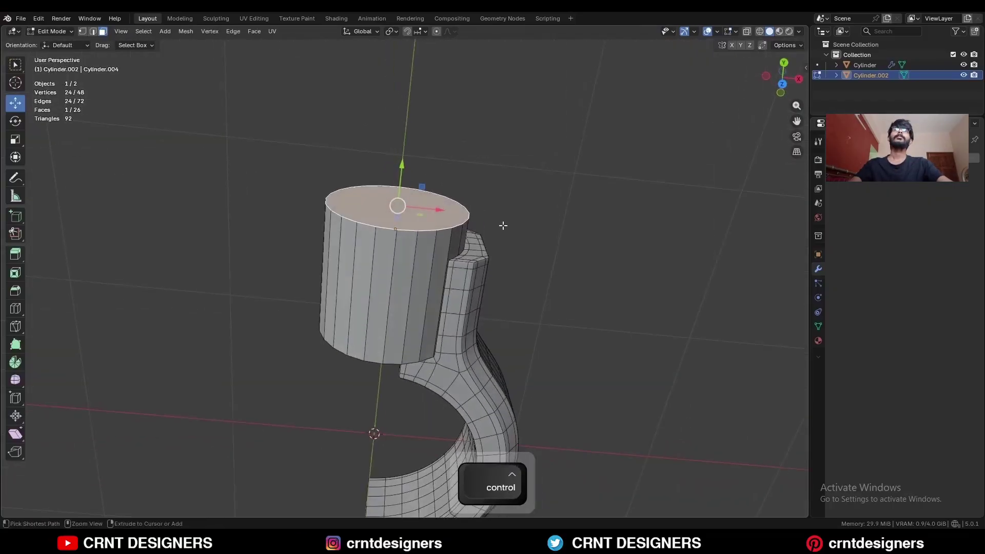
{"action": "key", "text": "ctrl+b"}
{"action": "left_click", "coordinate": [516, 233]}
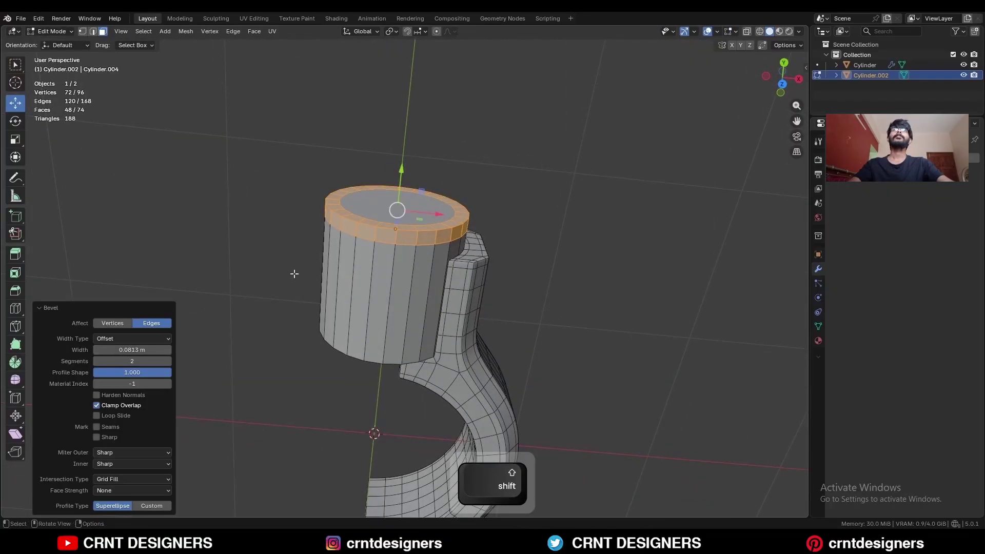
Bevel the rim edge loops at both ends of the cylinder with width 0.02 m, 2 segments and profile shape 1.
{"action": "key", "text": "2"}
{"action": "middle_click_drag", "start_coordinate": [414, 214], "coordinate": [413, 213]}
{"action": "left_click", "coordinate": [413, 213], "text": "alt"}
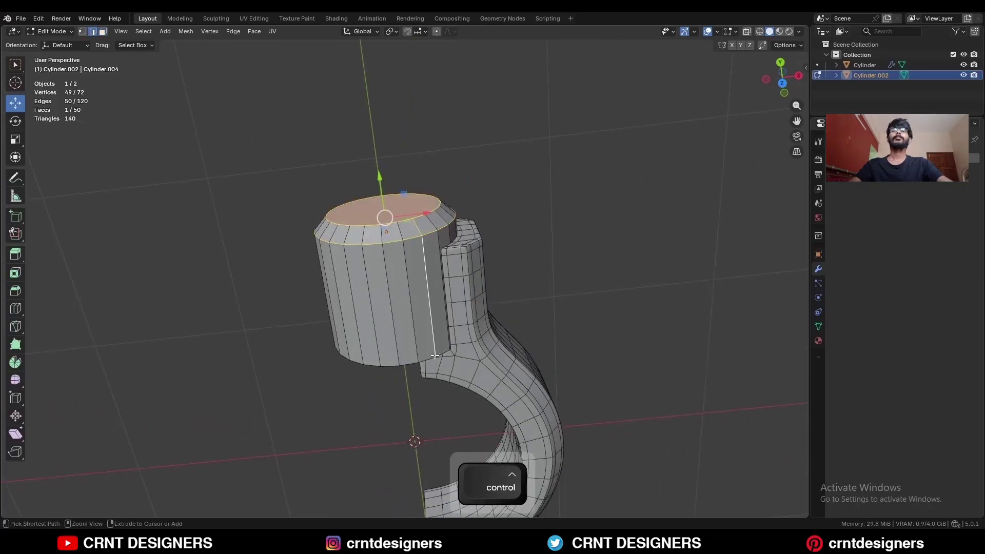
{"action": "left_click", "coordinate": [411, 362], "text": "alt+shift"}
{"action": "middle_click_drag", "start_coordinate": [410, 361], "coordinate": [534, 255]}
{"action": "key", "text": "ctrl+b"}
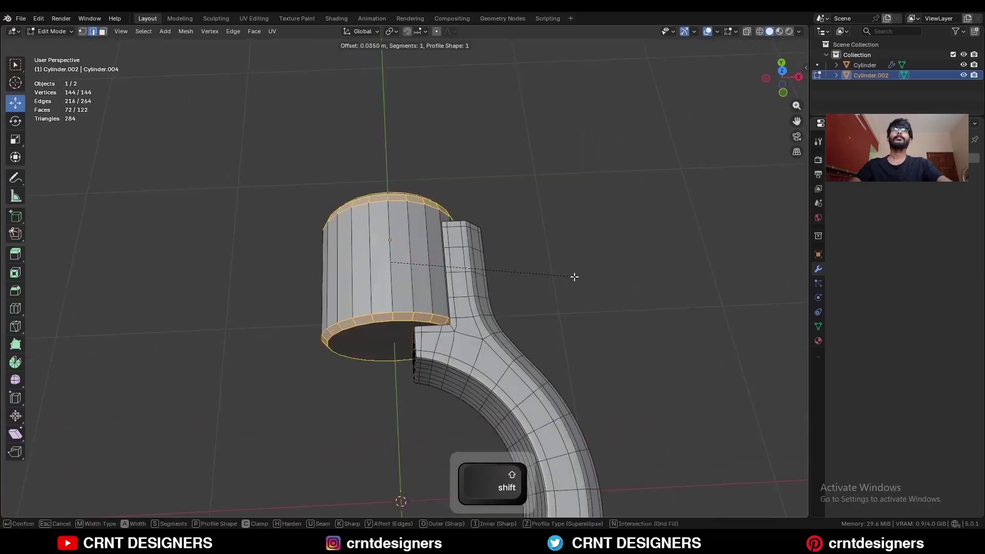
{"action": "left_click", "coordinate": [574, 275]}
{"action": "middle_click_drag", "start_coordinate": [555, 248], "coordinate": [255, 305], "text": "ctrl"}
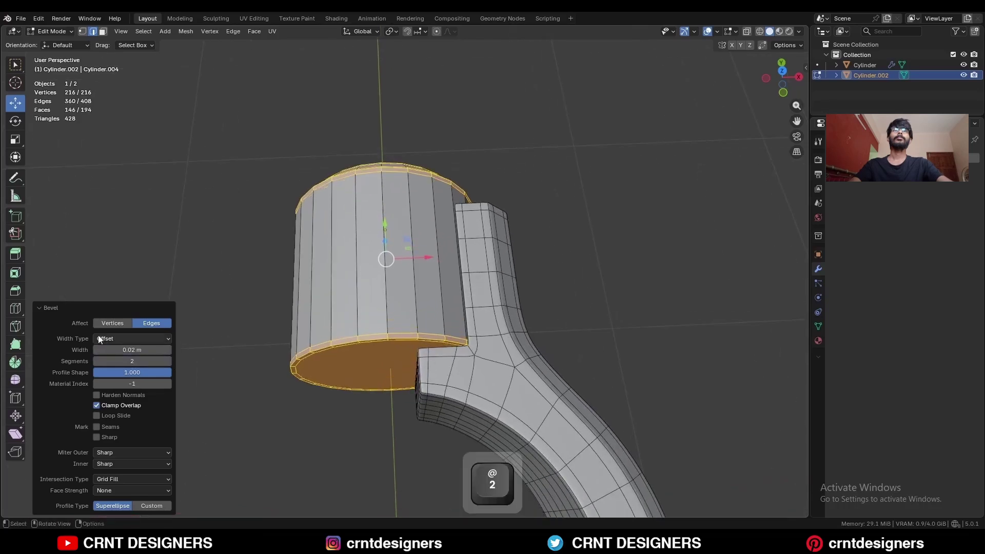
Inset the cylinder's two end faces by about 0.11 m and delete the resulting inner faces.
{"action": "key", "text": "3"}
{"action": "left_click", "coordinate": [391, 352]}
{"action": "middle_click_drag", "start_coordinate": [392, 352], "coordinate": [464, 403]}
{"action": "left_click", "coordinate": [425, 187], "text": "shift"}
{"action": "middle_click_drag", "start_coordinate": [513, 287], "coordinate": [554, 201]}
{"action": "key", "text": "i"}
{"action": "left_click", "coordinate": [535, 226]}
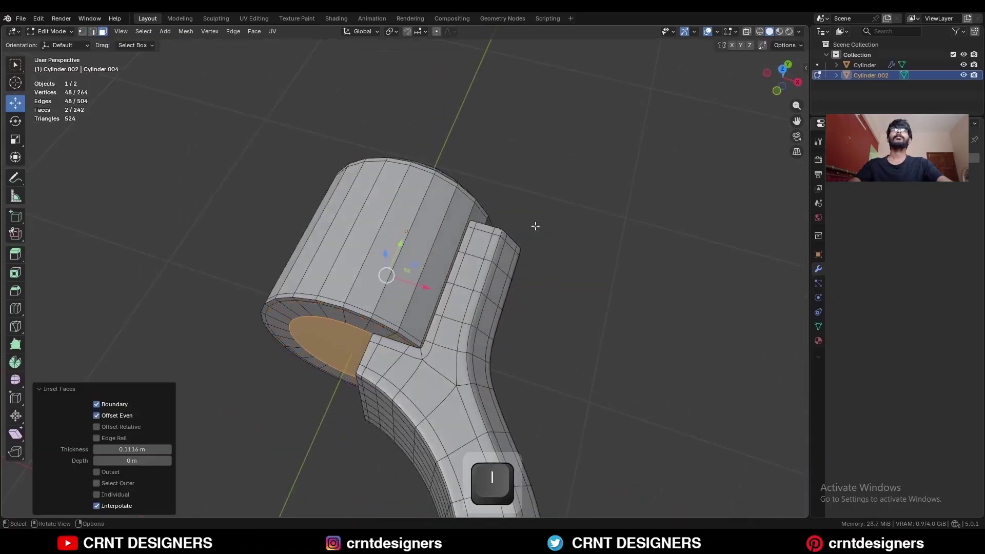
{"action": "key", "text": "x"}
{"action": "left_click", "coordinate": [349, 331]}
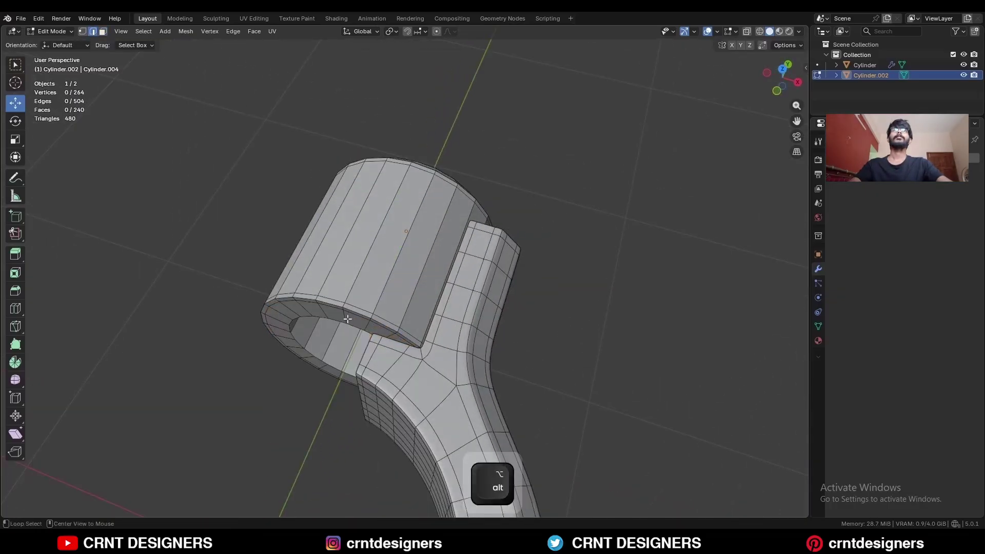
Close the openings at both ends of the cylinder with Grid Fill, and leave Edit Mode.
{"action": "middle_click_drag", "start_coordinate": [349, 330], "coordinate": [365, 260]}
{"action": "left_click", "coordinate": [254, 32]}
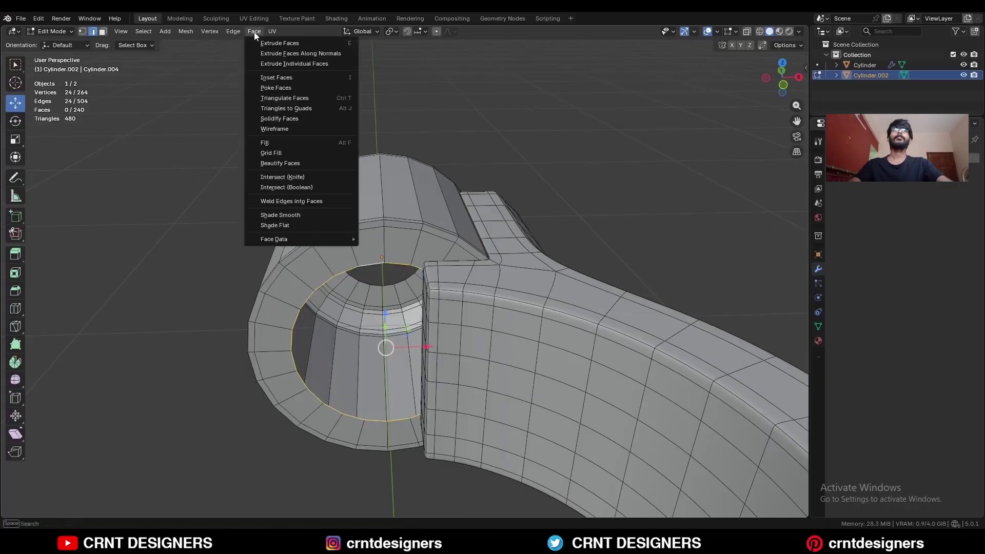
{"action": "left_click", "coordinate": [282, 154]}
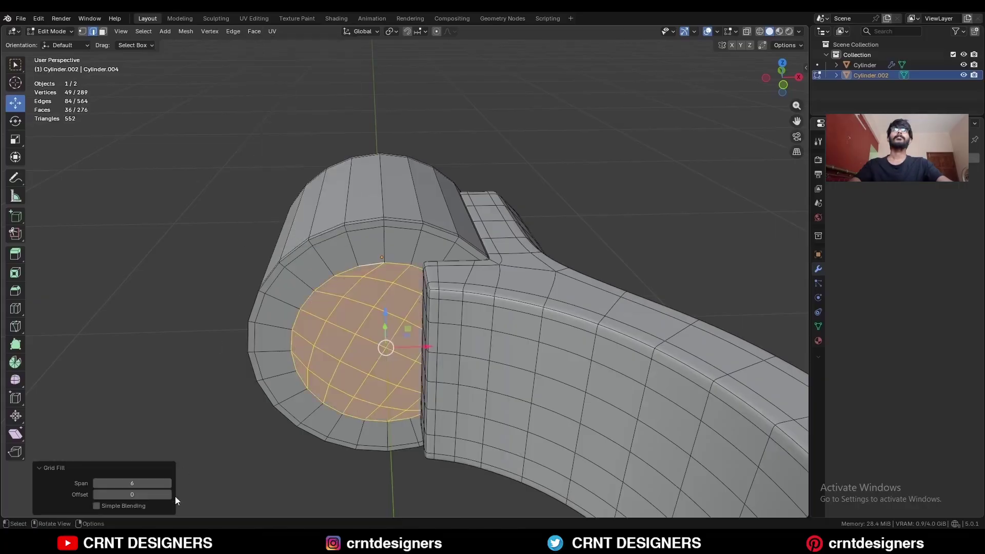
{"action": "middle_click_drag", "start_coordinate": [318, 318], "coordinate": [378, 247]}
{"action": "left_click", "coordinate": [378, 247], "text": "alt"}
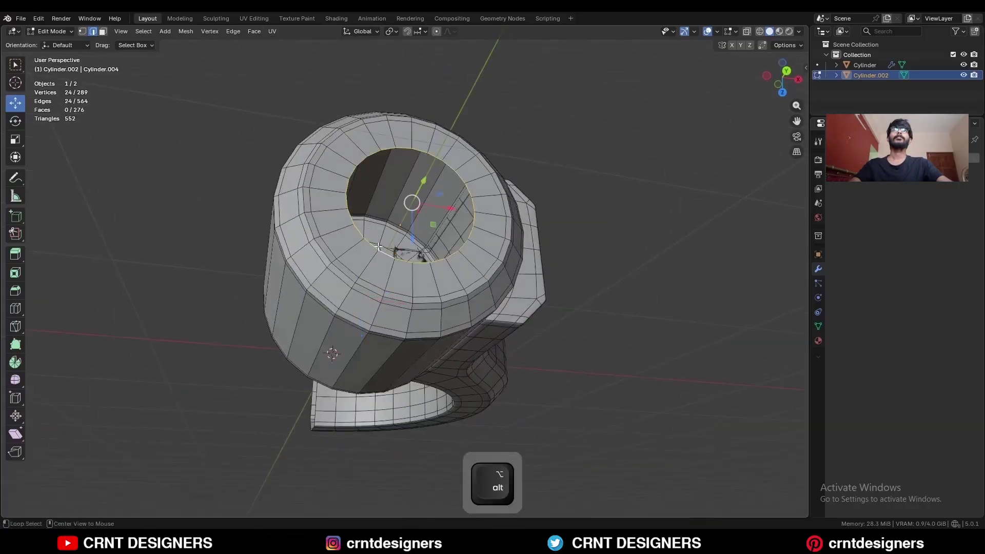
{"action": "left_click", "coordinate": [251, 32]}
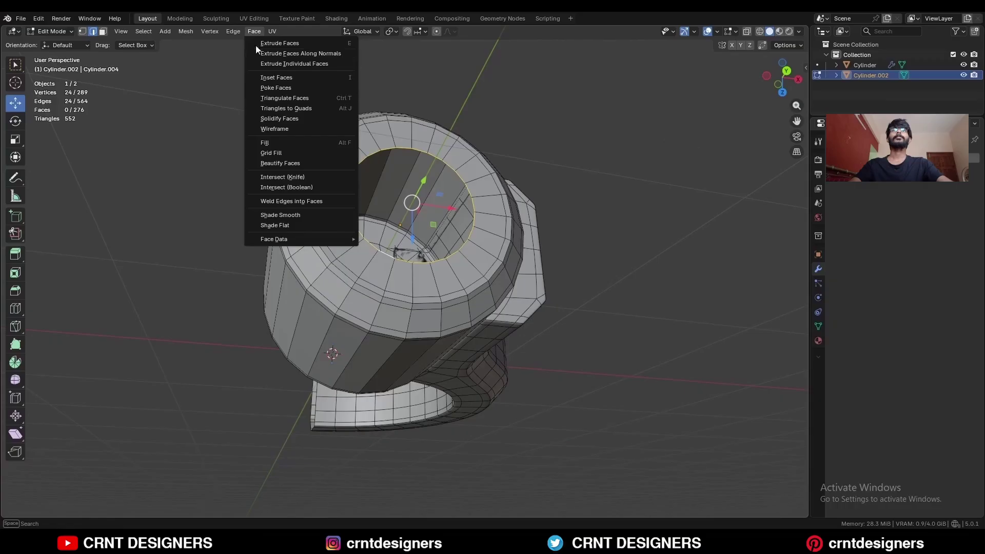
{"action": "left_click", "coordinate": [282, 150]}
{"action": "key", "text": "Tab"}
Add a level 2 Subdivision modifier to the cylinder.
{"action": "scroll", "coordinate": [276, 232], "scroll_direction": "down", "scroll_amount": 5}
{"action": "middle_click_drag", "start_coordinate": [276, 233], "coordinate": [396, 246]}
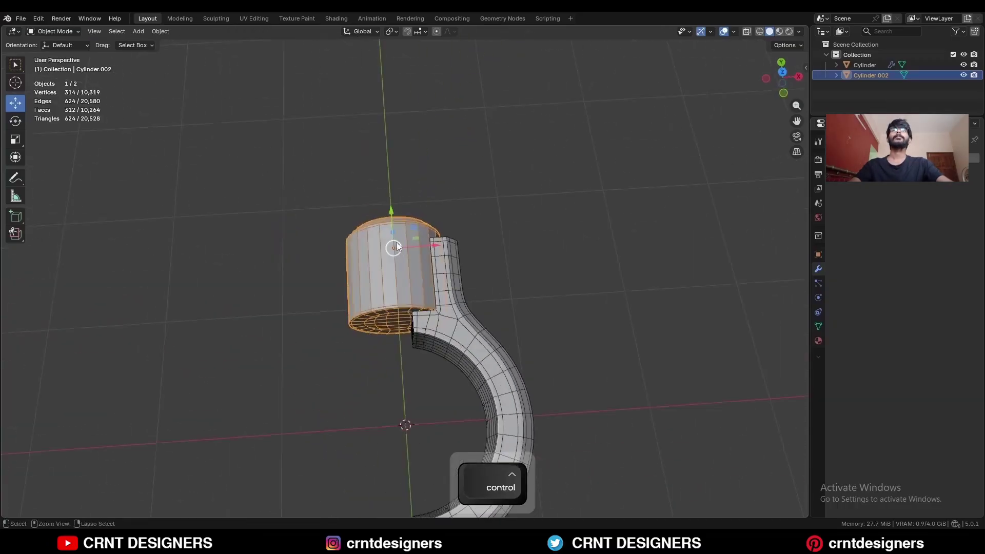
{"action": "key", "text": "ctrl+2"}
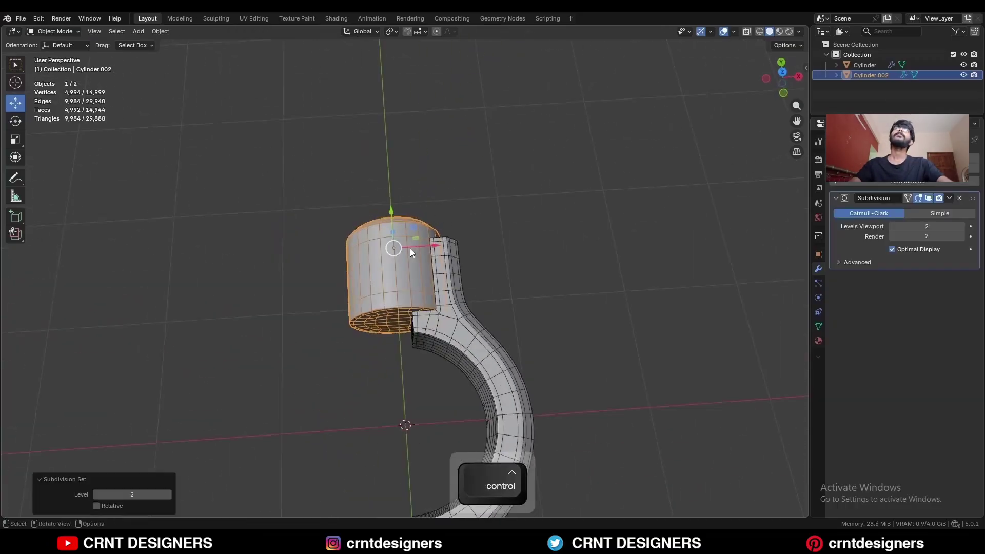
Add two evenly spaced loop cuts around the cylinder's side wall and leave Edit Mode.
{"action": "key", "text": "Tab"}
{"action": "key", "text": "ctrl+r"}
{"action": "left_click", "coordinate": [365, 251]}
{"action": "right_click", "coordinate": [365, 250]}
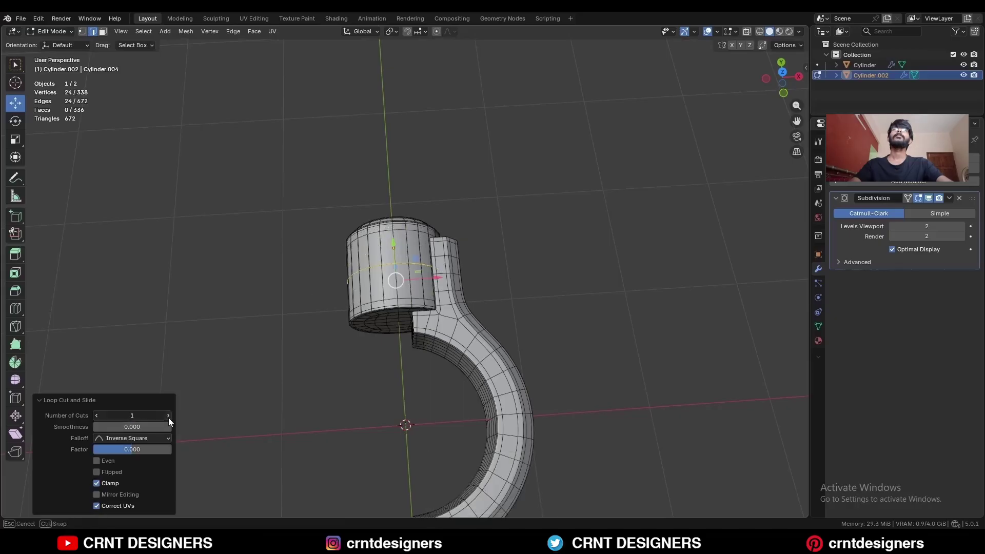
{"action": "key", "text": "Tab"}
Symmetrize the half ring's whole mesh from the positive X side to the negative X side to complete the ring.
{"action": "key", "text": "alt+a"}
{"action": "left_click", "coordinate": [454, 333]}
{"action": "middle_click_drag", "start_coordinate": [454, 334], "coordinate": [489, 196]}
{"action": "key", "text": "Tab"}
{"action": "key", "text": "a"}
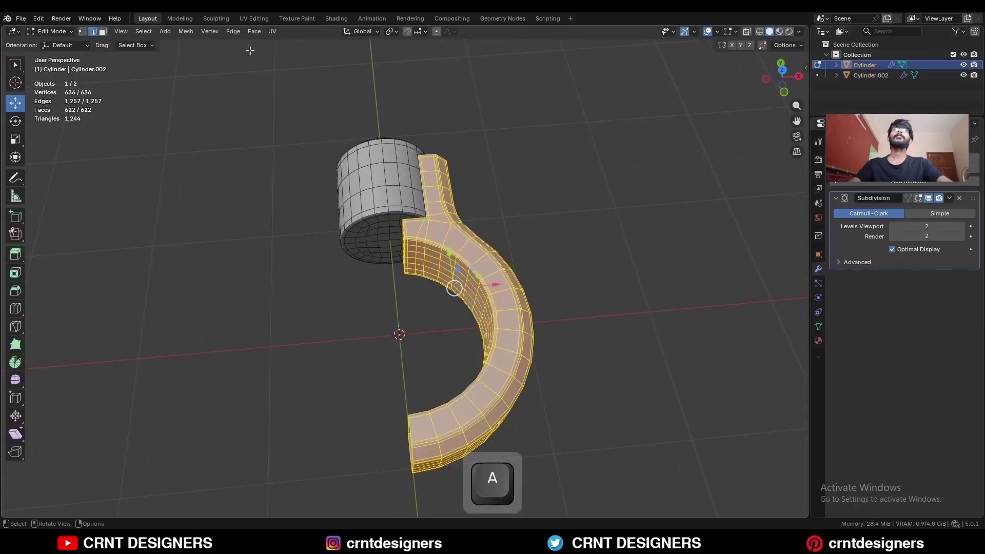
{"action": "left_click", "coordinate": [185, 31]}
{"action": "left_click", "coordinate": [208, 181]}
{"action": "key", "text": "Tab"}
Hide the overlays and stand the ring and cylinder upright so that the arms point up along Z.
{"action": "left_click", "coordinate": [604, 60]}
{"action": "key", "text": "alt+shift+z"}
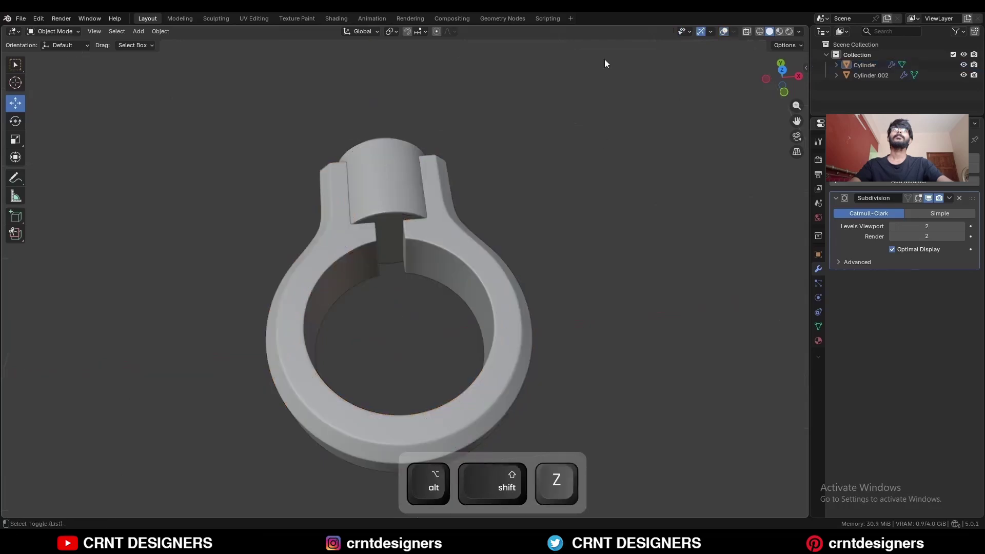
{"action": "middle_click_drag", "start_coordinate": [533, 115], "coordinate": [515, 187]}
{"action": "middle_click_drag", "start_coordinate": [515, 187], "coordinate": [402, 231], "text": "ctrl"}
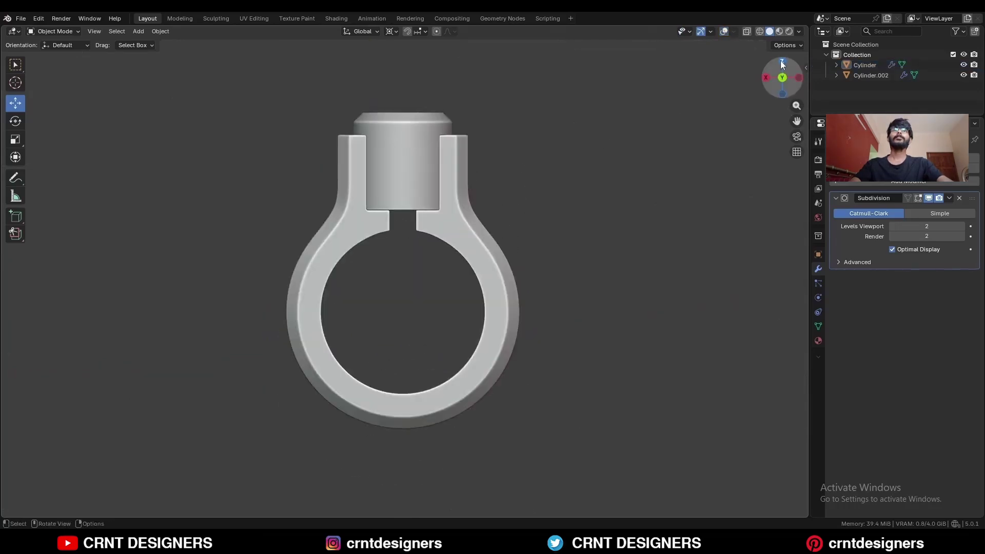
Examine the ring and cylinder from several orthographic sides and in perspective, with and without the wireframe overlays.
{"action": "left_click", "coordinate": [781, 62]}
{"action": "left_click", "coordinate": [767, 78]}
{"action": "left_click", "coordinate": [766, 78]}
{"action": "key", "text": "shift+alt+z"}
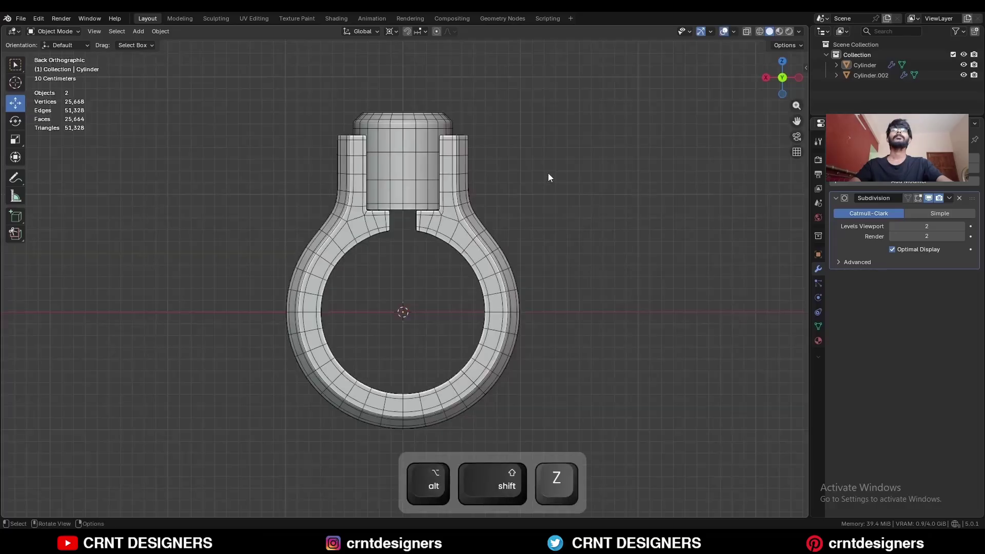
{"action": "left_click", "coordinate": [779, 62]}
{"action": "left_click", "coordinate": [782, 91]}
{"action": "left_click", "coordinate": [771, 78]}
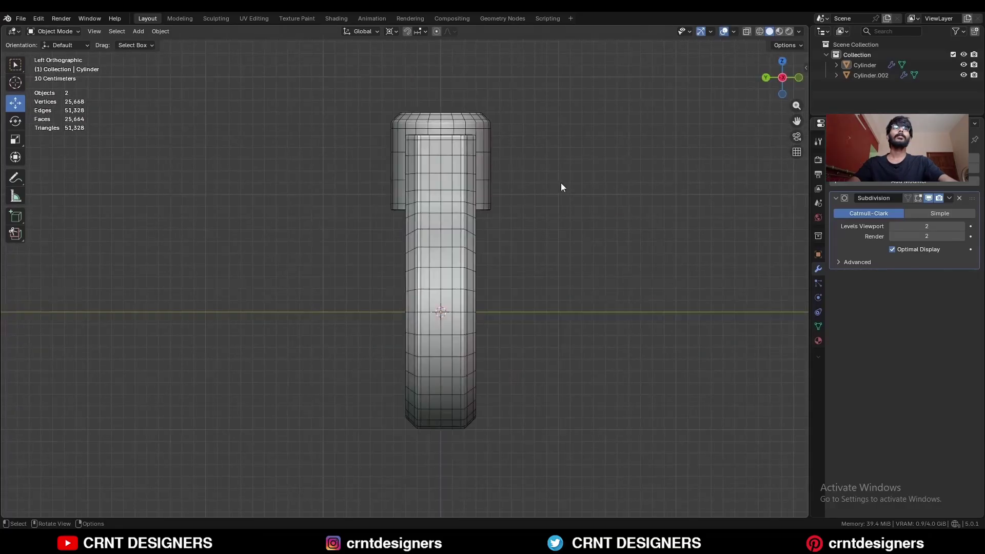
{"action": "middle_click_drag", "start_coordinate": [561, 184], "coordinate": [668, 211]}
{"action": "key", "text": "shift+alt+z"}
Save the file with the whole model framed in the viewport.
{"action": "key", "text": "ctrl+s"}
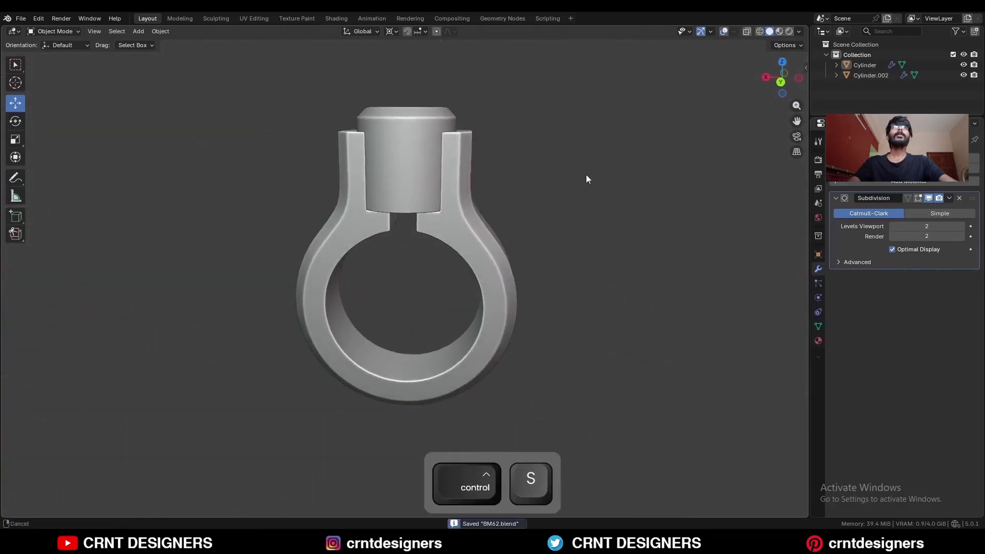
{"action": "scroll", "coordinate": [586, 175], "scroll_direction": "down", "scroll_amount": 2}
{"action": "middle_click_drag", "start_coordinate": [583, 200], "coordinate": [592, 231], "text": "shift"}
{"action": "scroll", "coordinate": [596, 227], "scroll_direction": "up", "scroll_amount": 1}
{"action": "key", "text": "ctrl+s"}
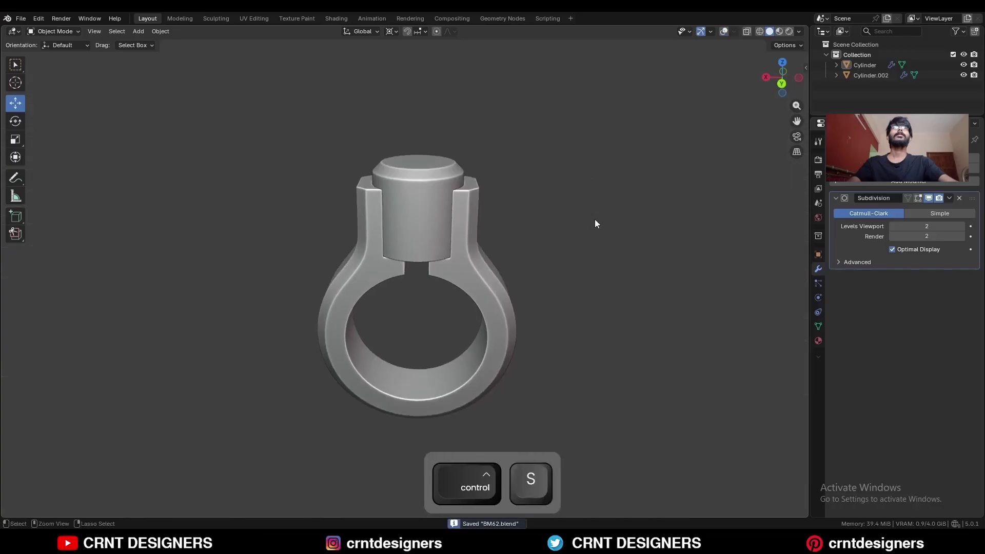